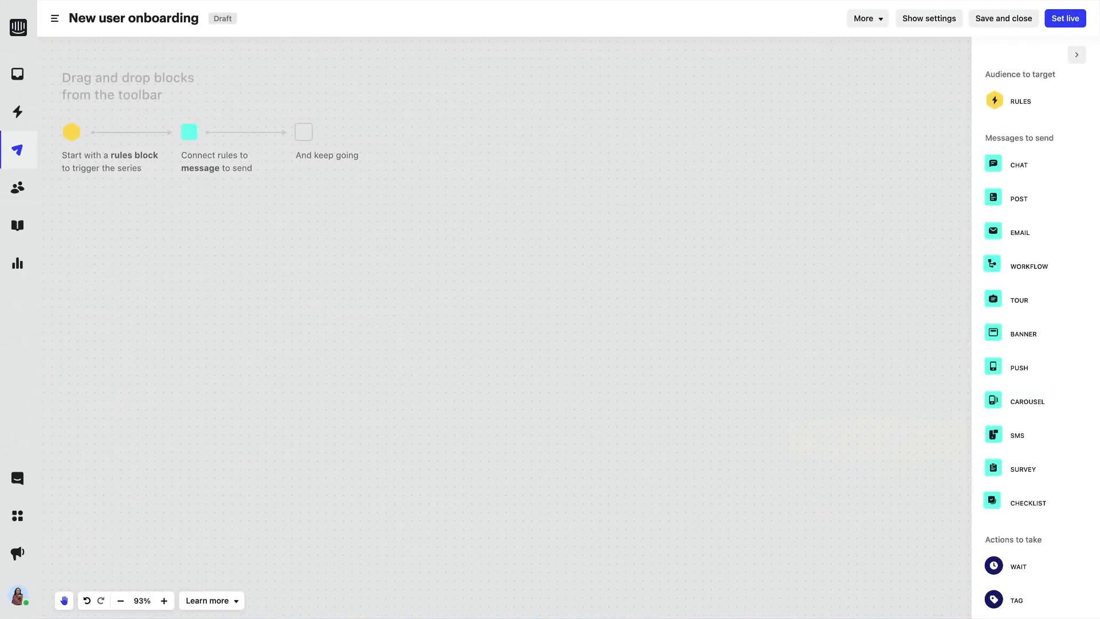
Place a note on the canvas reading "This is our new user onboarding. Sending to customers who signed up less than 2 days ago.".
{"action": "left_click_drag", "start_coordinate": [708, 455], "coordinate": [126, 270]}
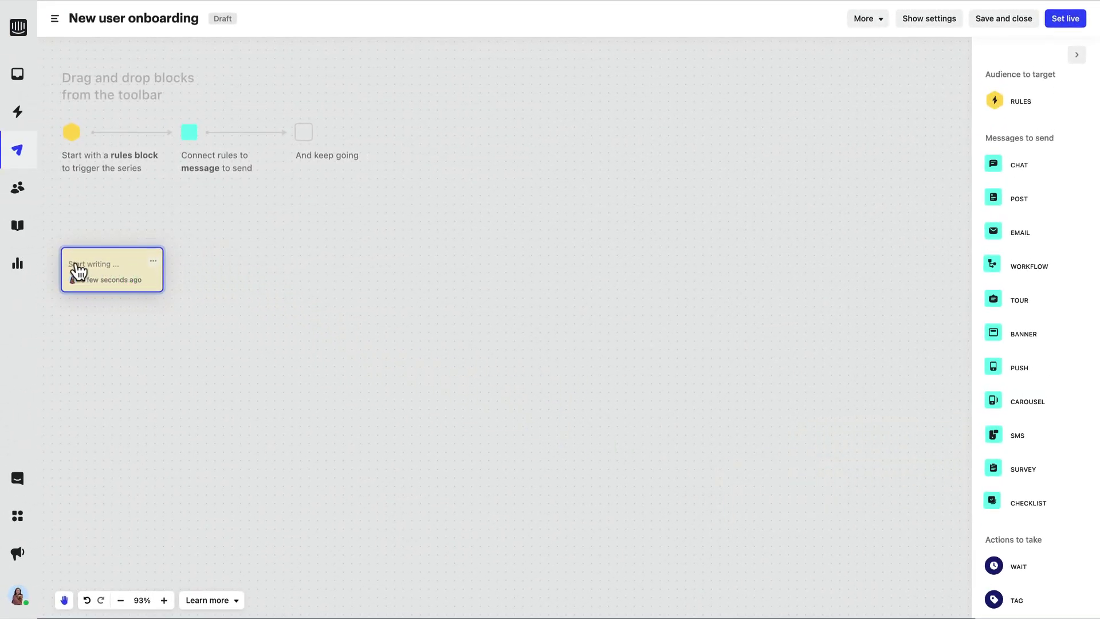
{"action": "type", "text": "This"}
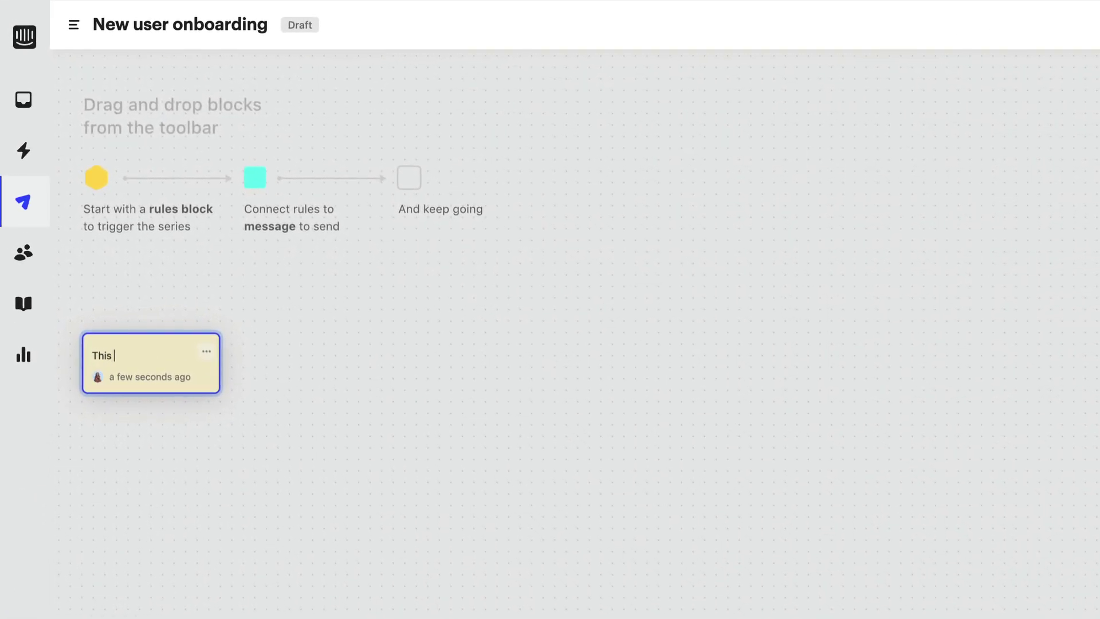
{"action": "type", "text": " is our new user onboarding. Sending to customers who signed up less than 2 days ago."}
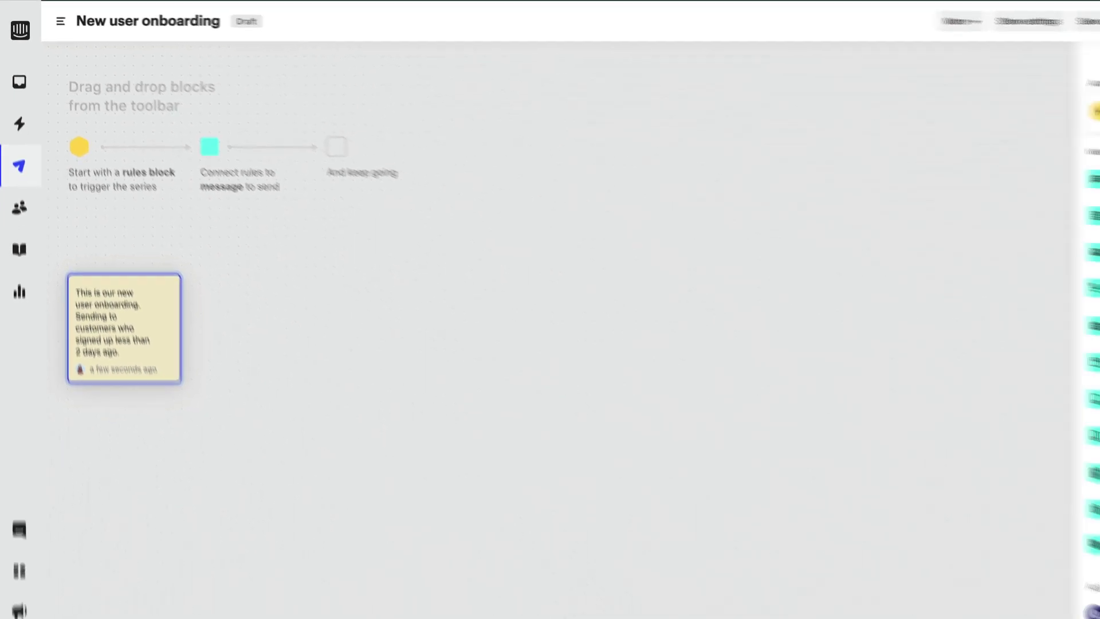
Add a rules block beside the note and title it "Signed up less than 2 days ago".
{"action": "left_click_drag", "start_coordinate": [1049, 94], "coordinate": [308, 261]}
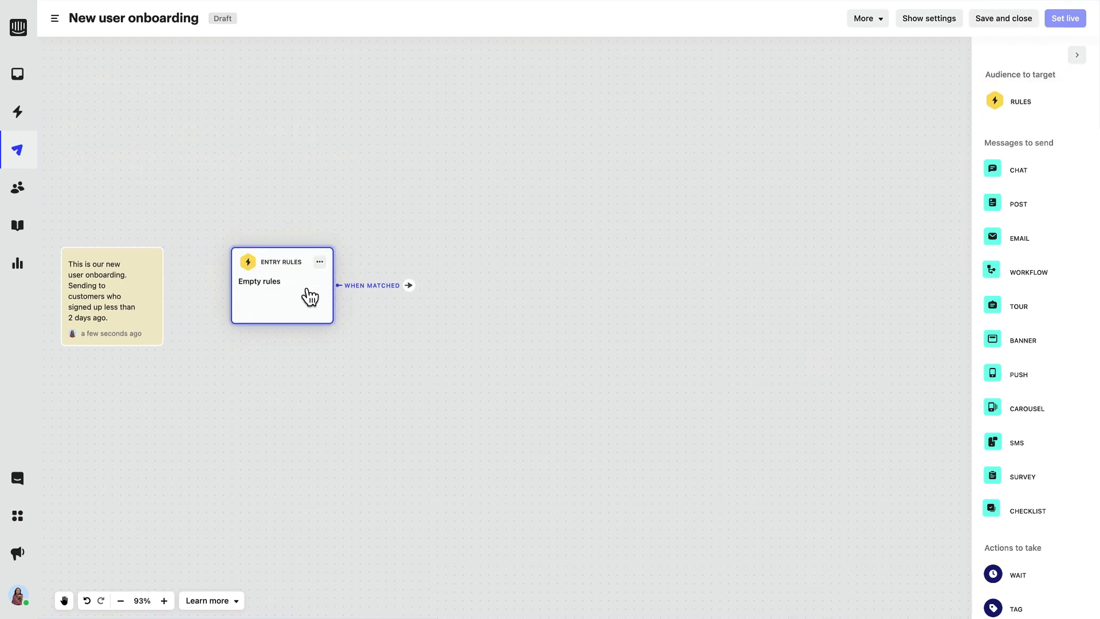
{"action": "left_click", "coordinate": [309, 293]}
{"action": "type", "text": "Si"}
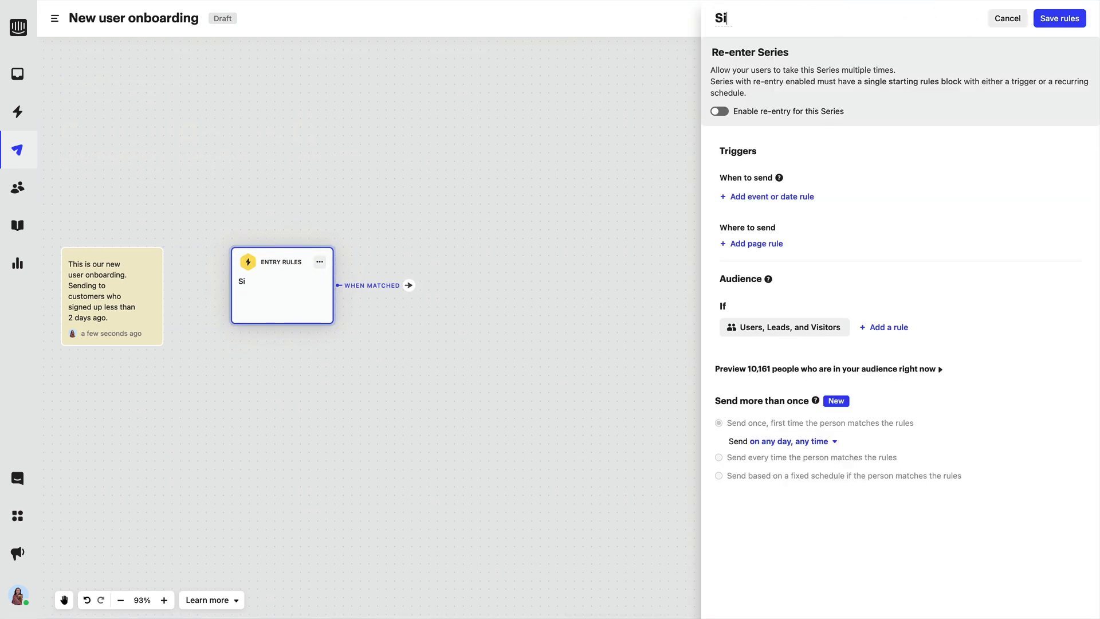
{"action": "type", "text": "gned up less than 2 days ago"}
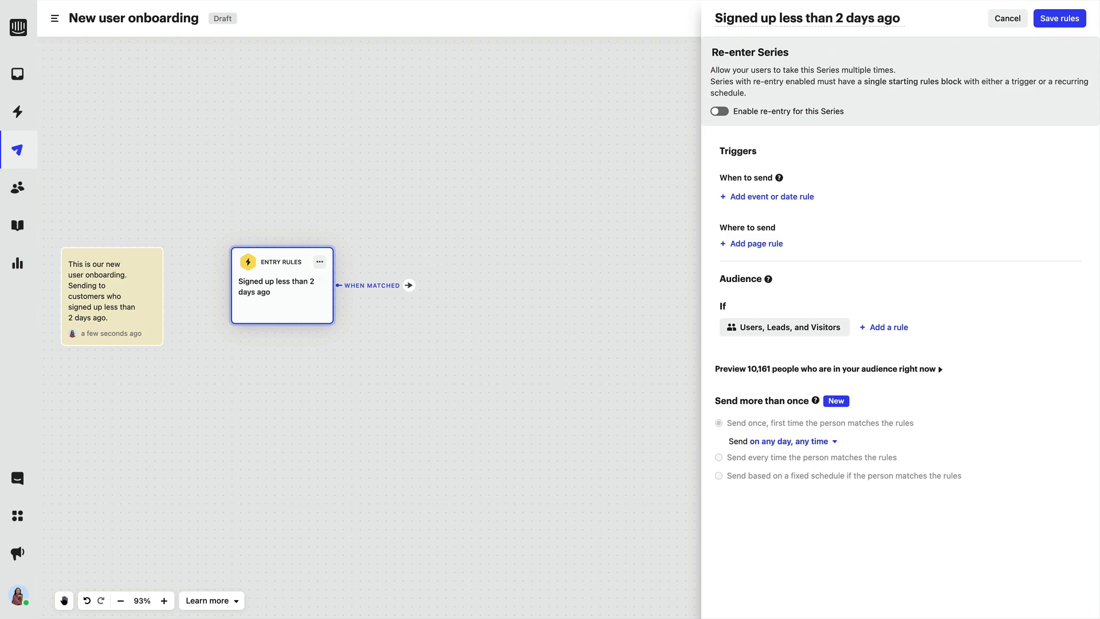
Restrict the entry rules' audience to Users only, excluding Visitors and Leads.
{"action": "left_click", "coordinate": [755, 338]}
{"action": "left_click", "coordinate": [755, 351]}
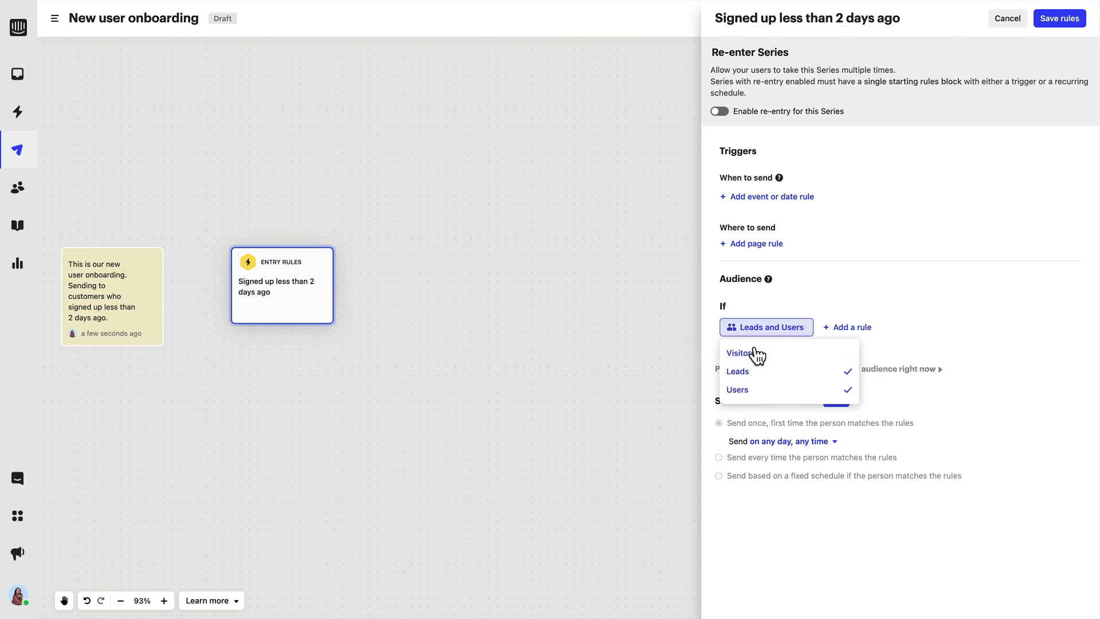
{"action": "left_click", "coordinate": [752, 372]}
{"action": "left_click", "coordinate": [821, 300]}
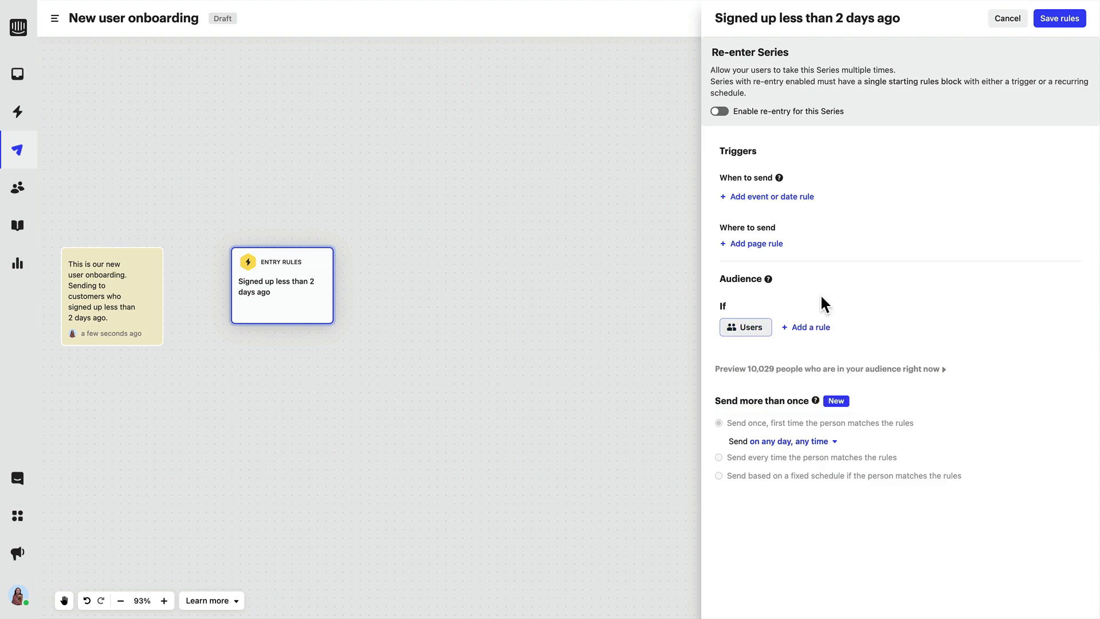
Add the audience rule "Signed up less than 2 days ago" and save the entry rules.
{"action": "left_click", "coordinate": [812, 330]}
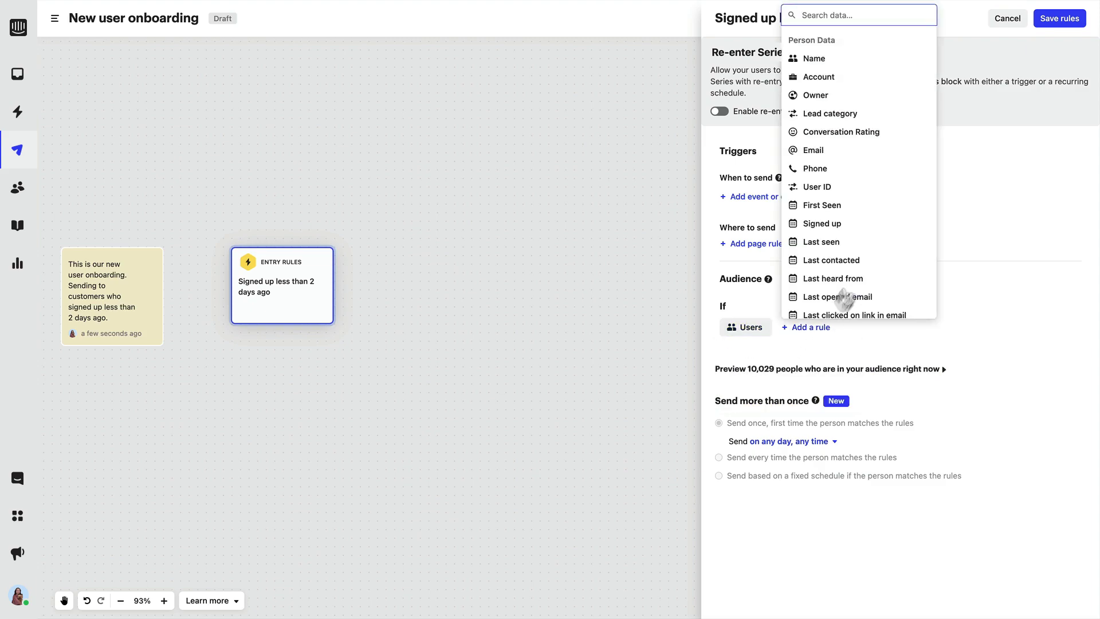
{"action": "scroll", "coordinate": [898, 172], "scroll_direction": "down", "scroll_amount": 5}
{"action": "scroll", "coordinate": [900, 175], "scroll_direction": "down", "scroll_amount": 10}
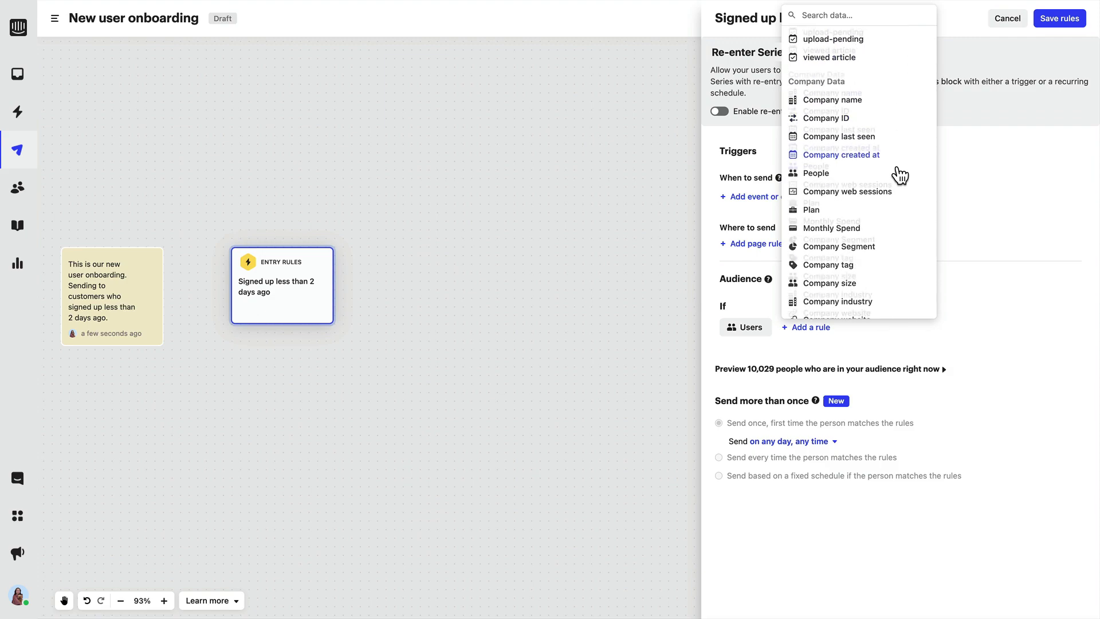
{"action": "scroll", "coordinate": [900, 175], "scroll_direction": "down", "scroll_amount": 10}
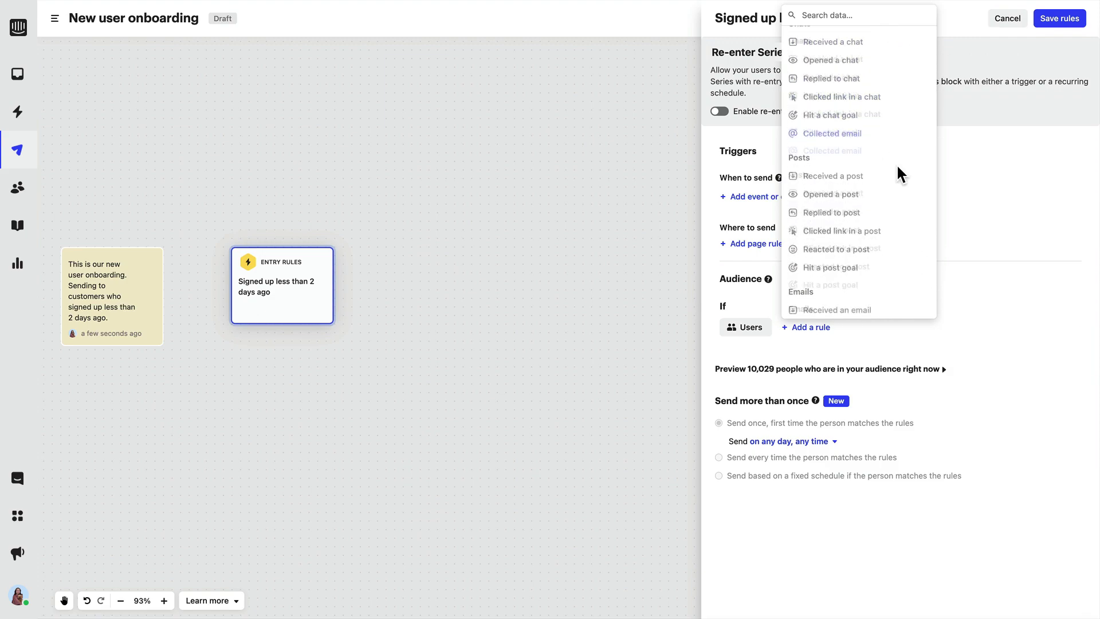
{"action": "scroll", "coordinate": [900, 175], "scroll_direction": "down", "scroll_amount": 5}
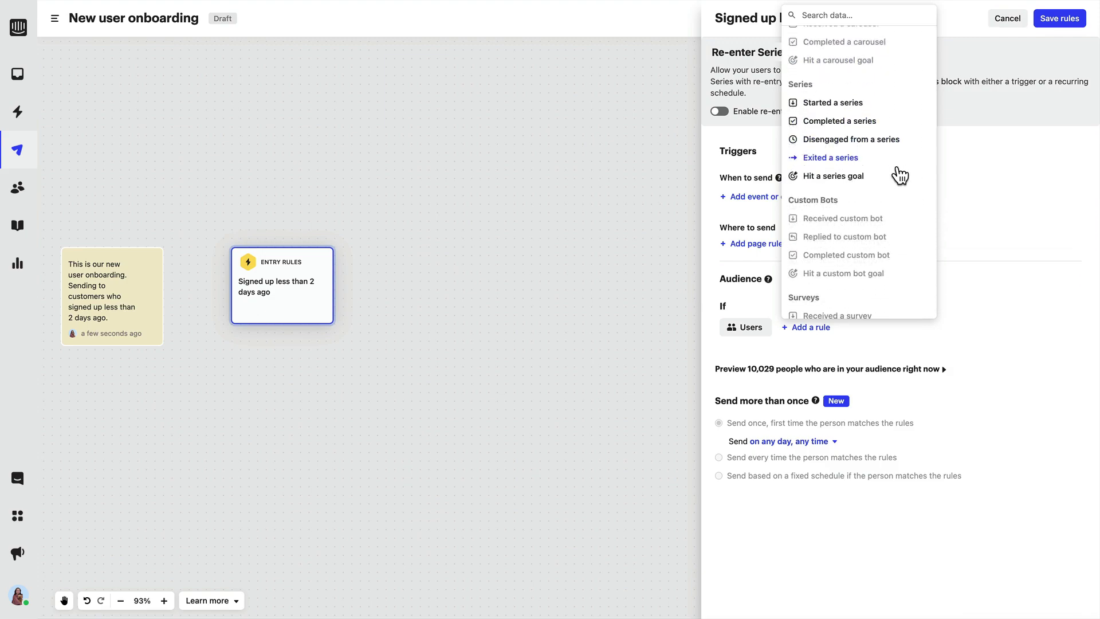
{"action": "scroll", "coordinate": [899, 175], "scroll_direction": "up", "scroll_amount": 20}
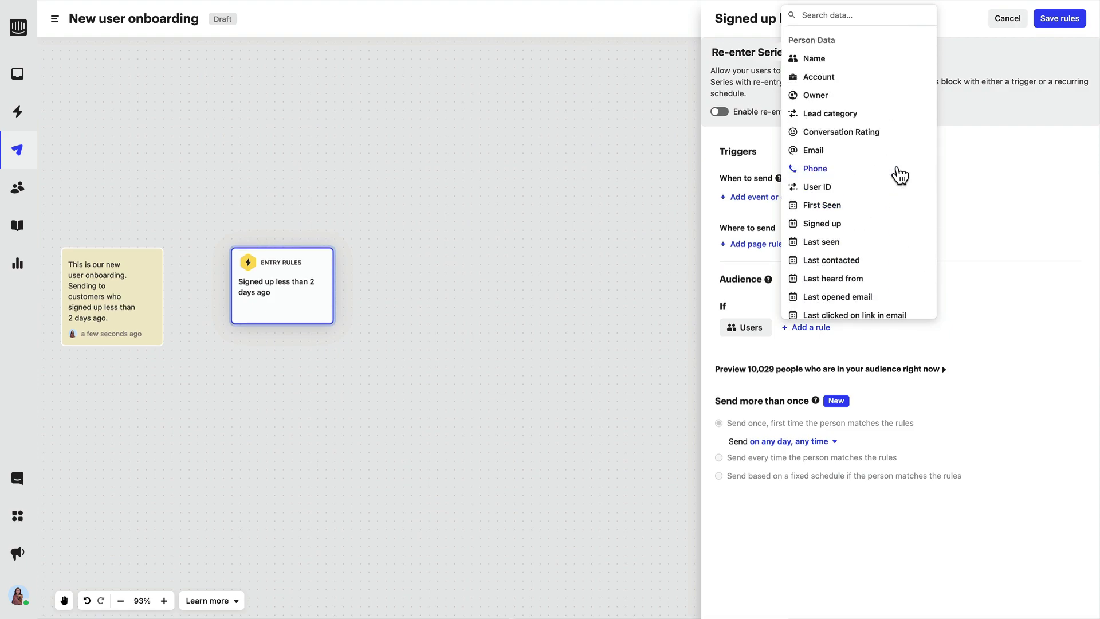
{"action": "left_click", "coordinate": [840, 224]}
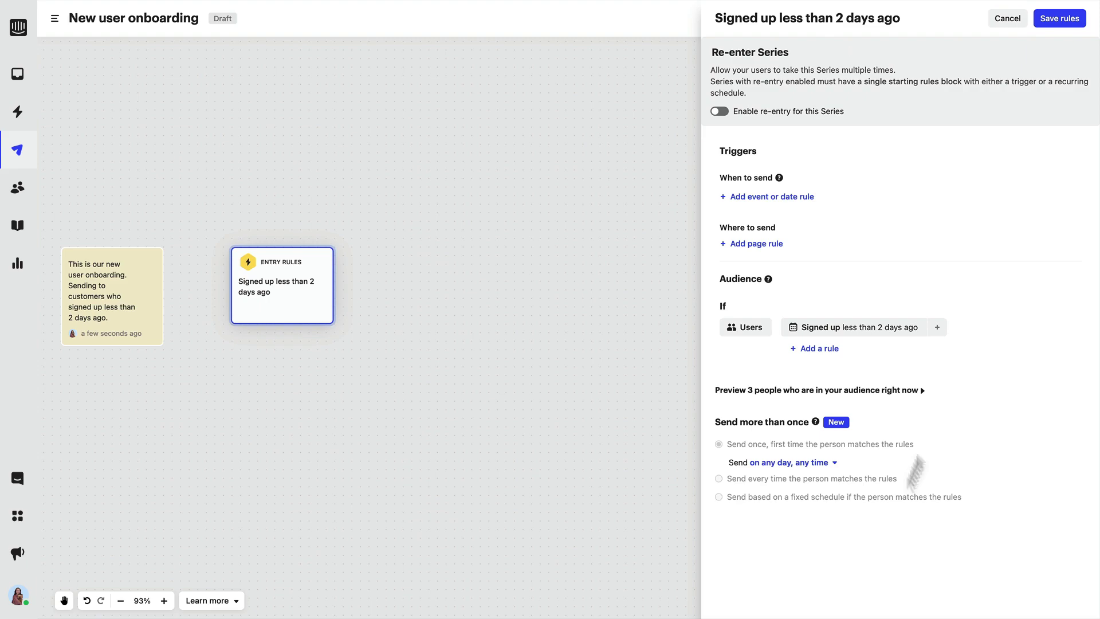
{"action": "left_click", "coordinate": [1061, 19]}
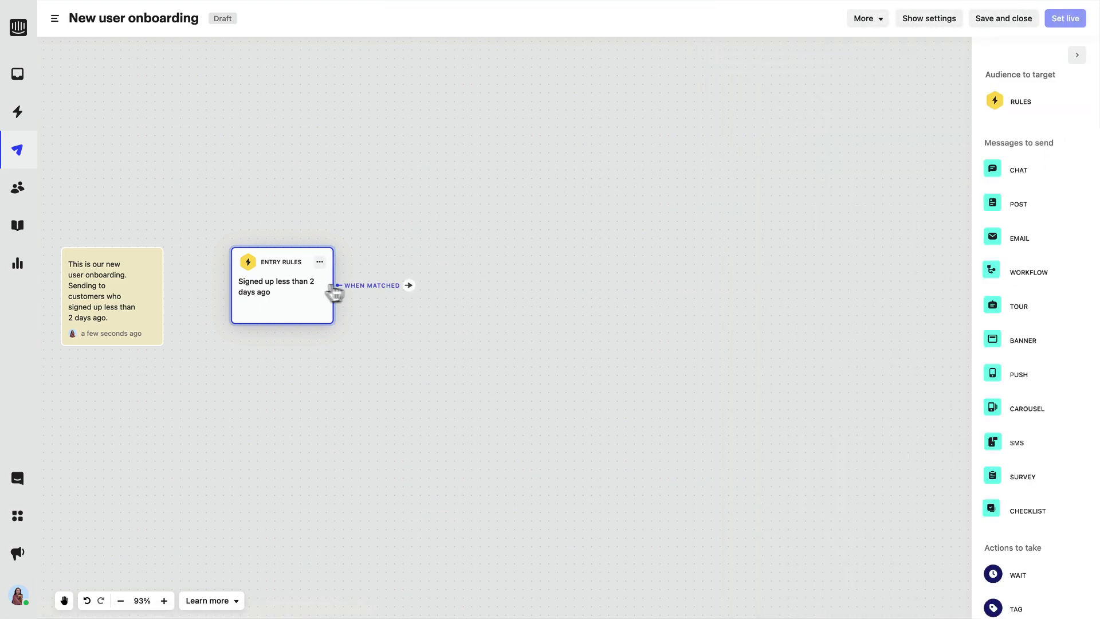
Connect a Post block to the entry rules' "When matched" path and move it closer to the rules block.
{"action": "left_click", "coordinate": [408, 285]}
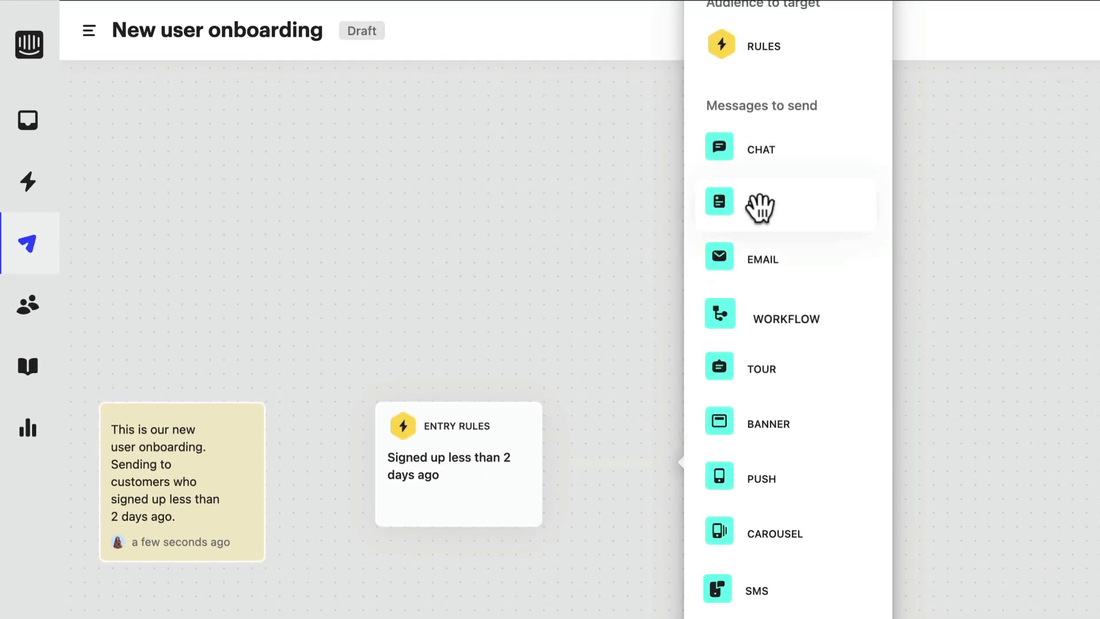
{"action": "left_click", "coordinate": [761, 204]}
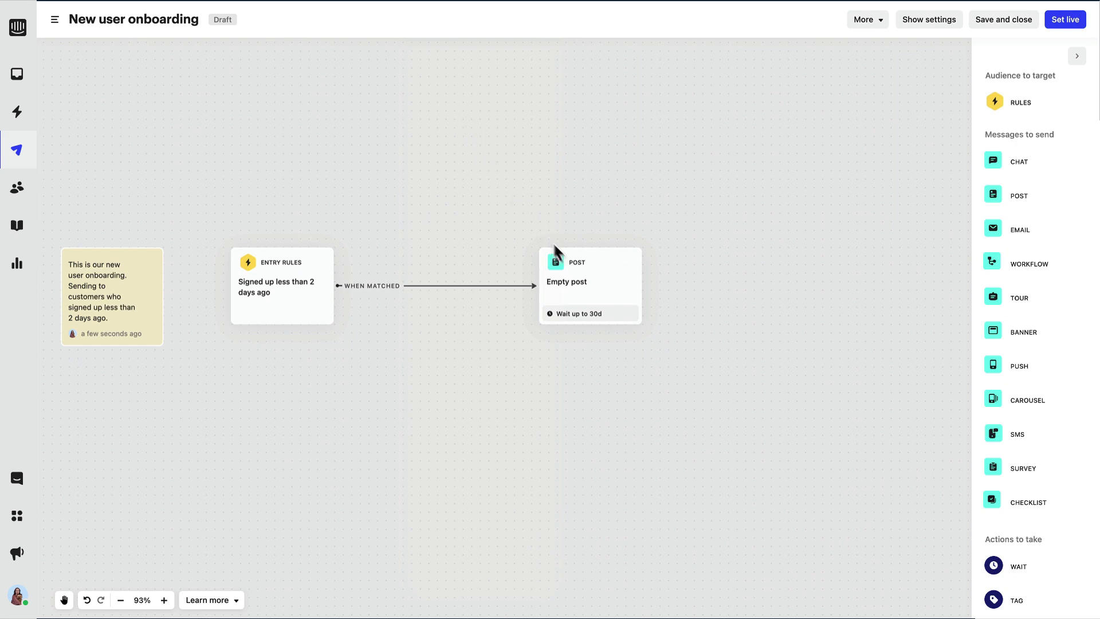
{"action": "left_click_drag", "start_coordinate": [594, 295], "coordinate": [498, 300]}
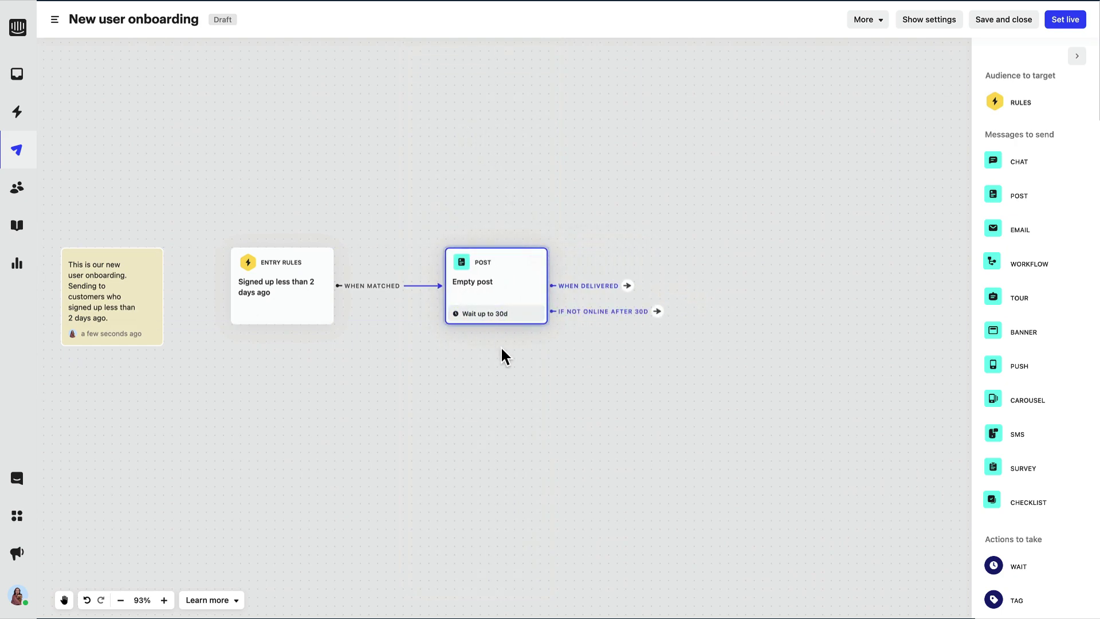
Title the new post "Welcome post" and save it.
{"action": "left_click", "coordinate": [518, 296]}
{"action": "type", "text": "Welcome post"}
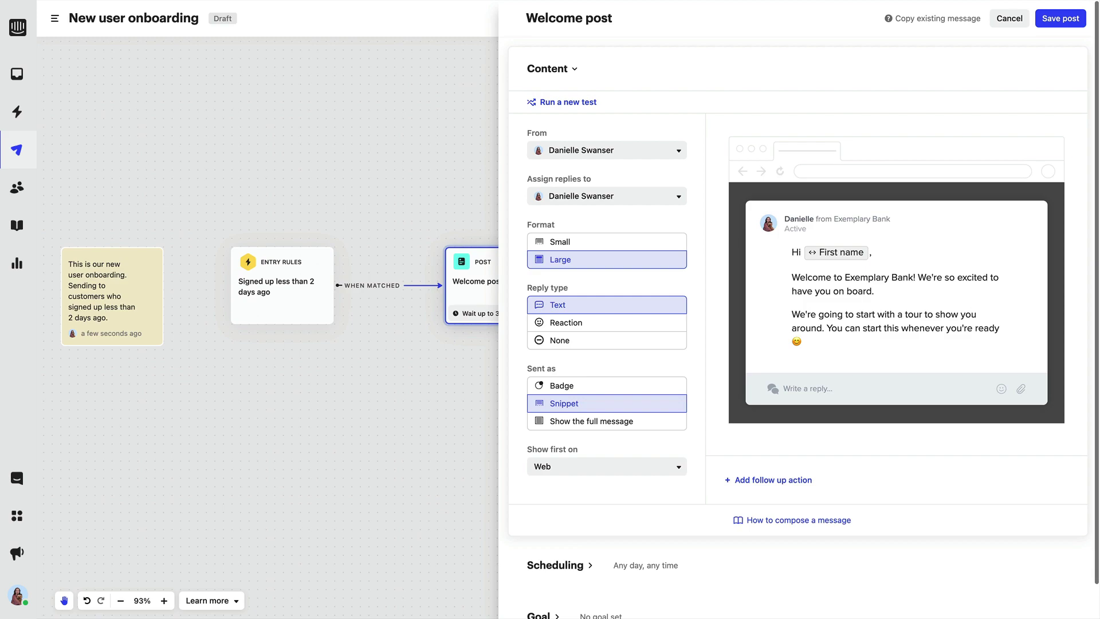
{"action": "left_click", "coordinate": [1053, 26]}
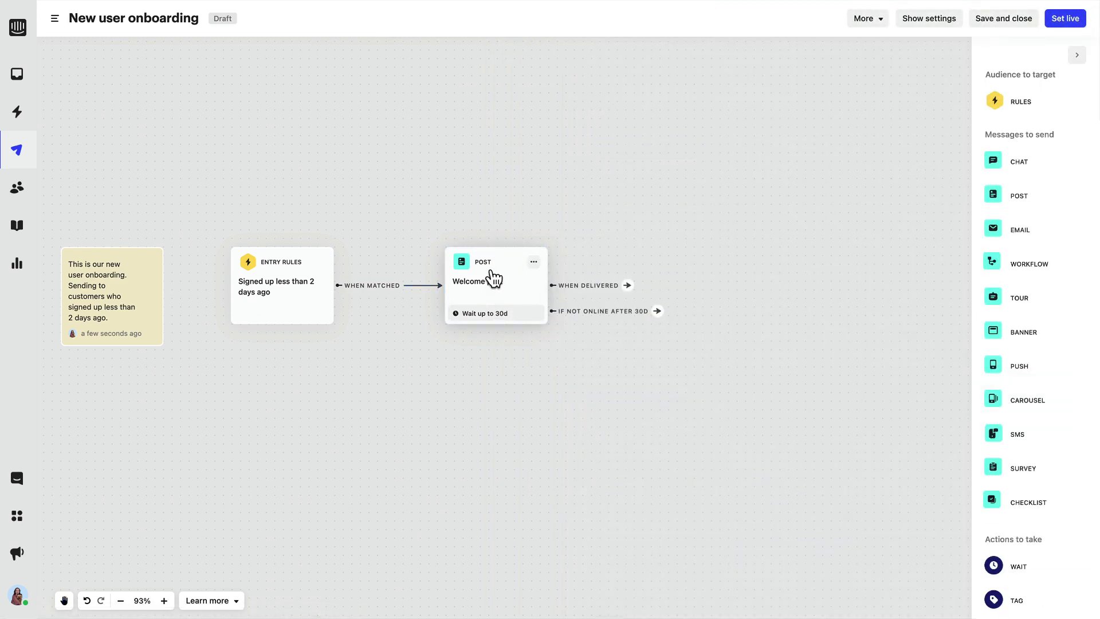
Add an Opened rule after the welcome post's delivery and connect a Tag block to that rule's "When matched" path.
{"action": "mouse_move", "coordinate": [629, 285]}
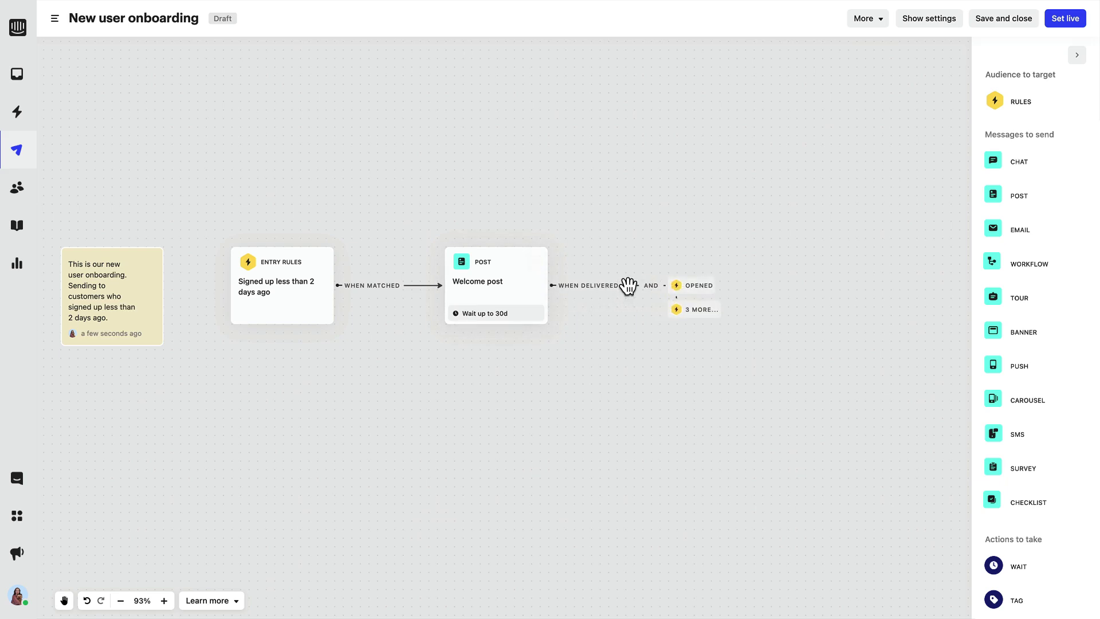
{"action": "left_click", "coordinate": [698, 289]}
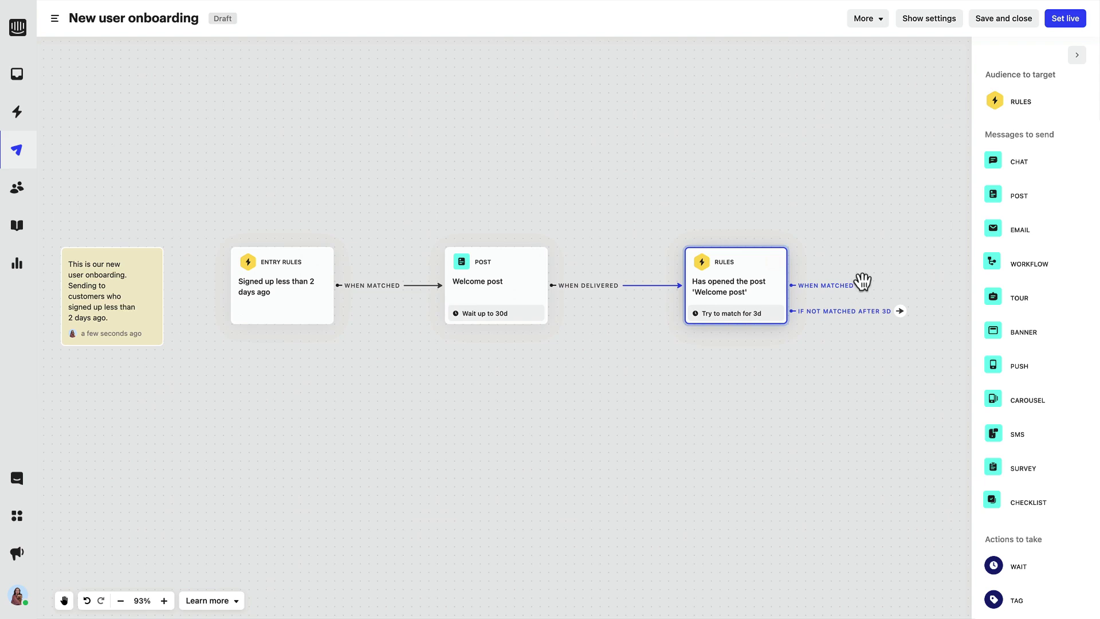
{"action": "left_click", "coordinate": [864, 283]}
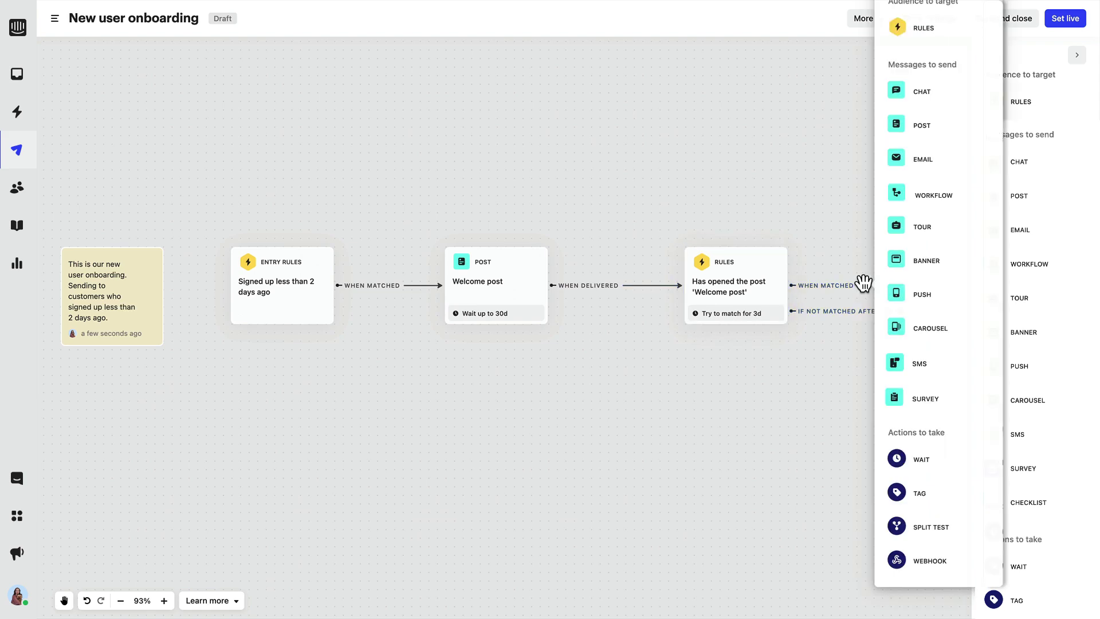
{"action": "left_click", "coordinate": [950, 487]}
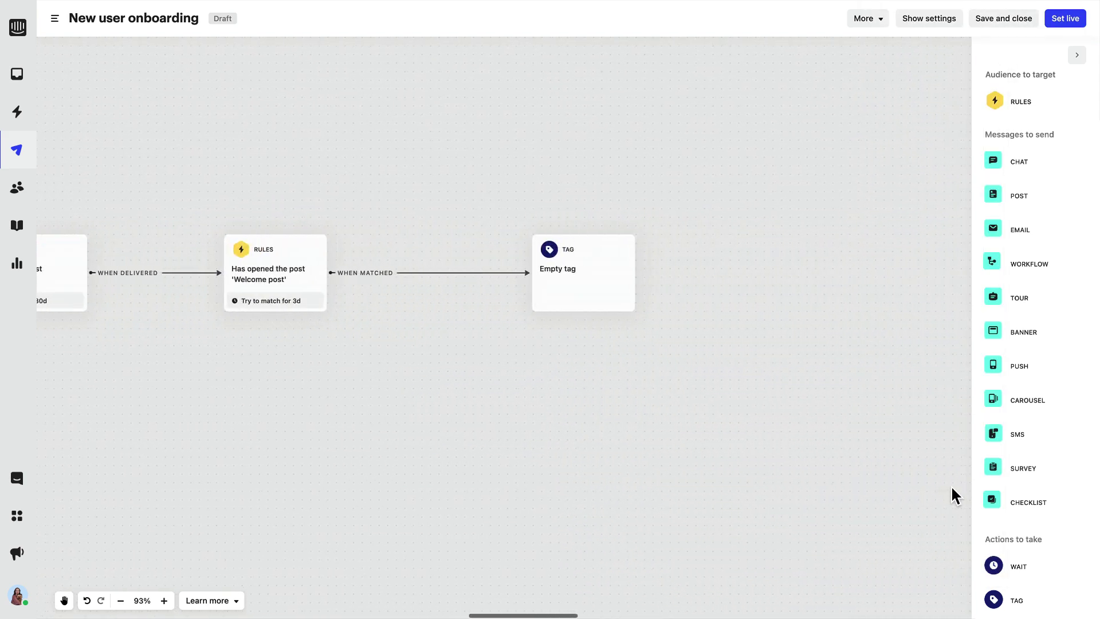
Open the empty Tag block and title it "Received welcome post".
{"action": "left_click", "coordinate": [598, 280]}
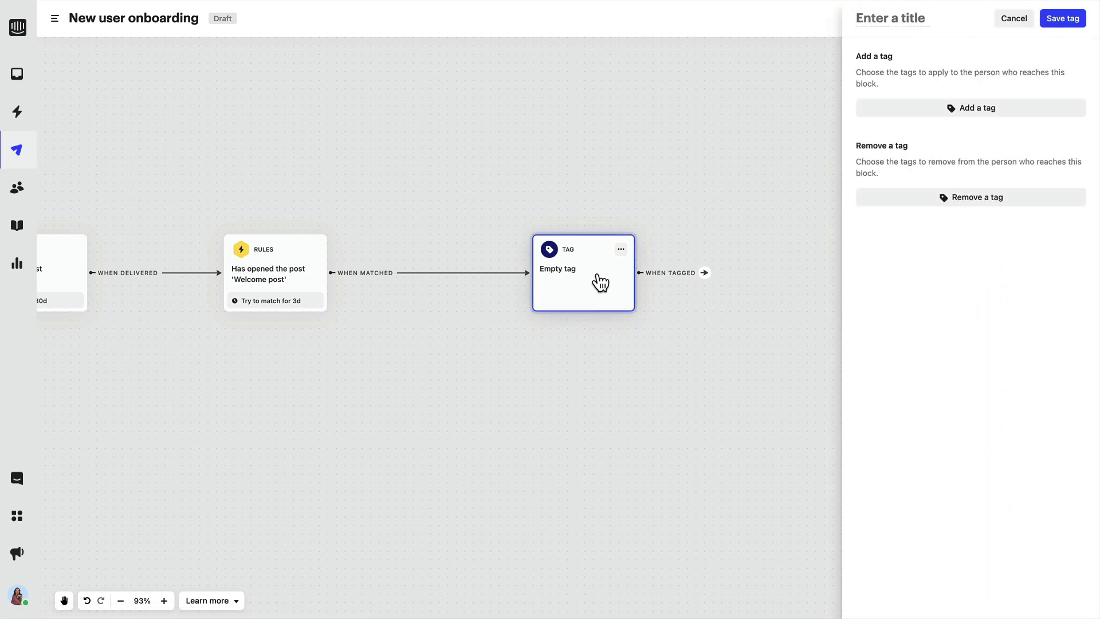
{"action": "type", "text": "Received we"}
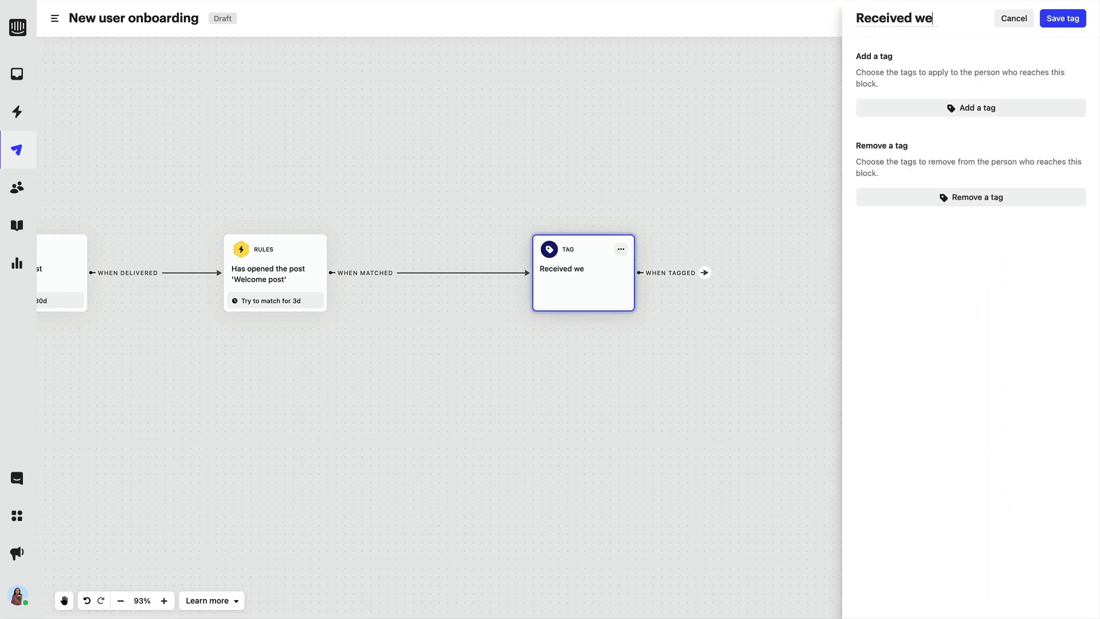
{"action": "type", "text": "lcome post"}
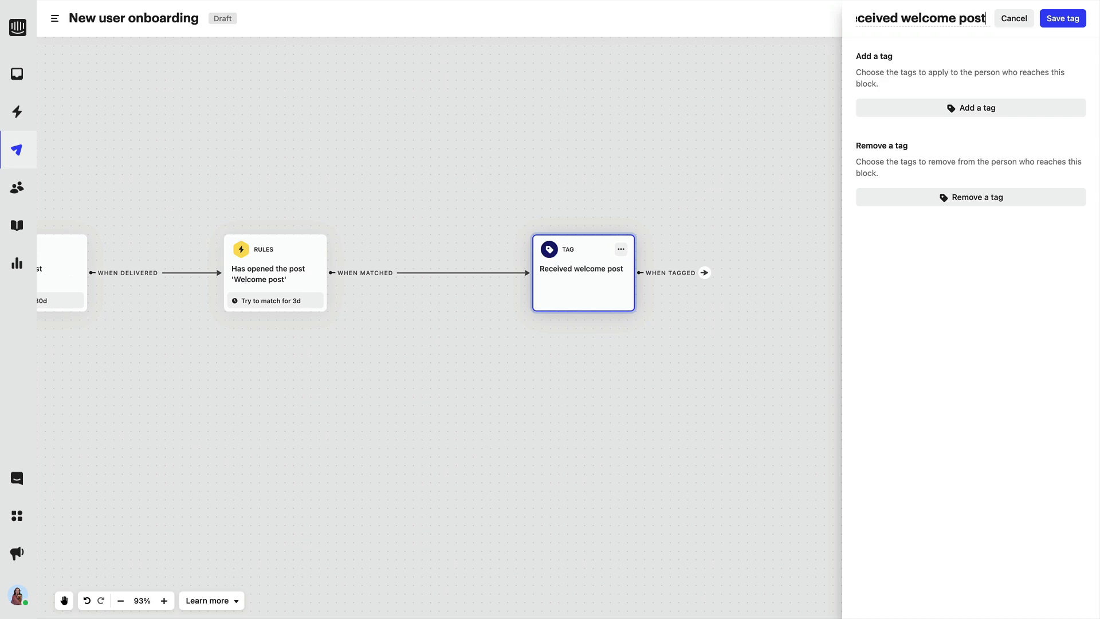
Apply the existing tag "Received onboarding post" in the block, save it, and move the block closer to the preceding rules block.
{"action": "left_click", "coordinate": [913, 108]}
{"action": "type", "text": "rec"}
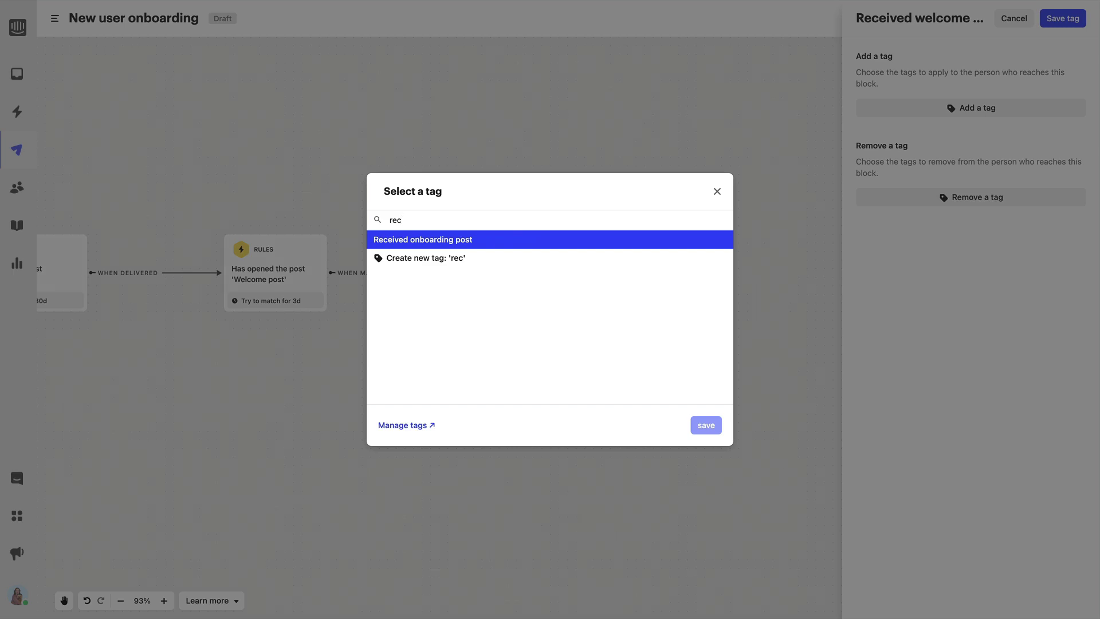
{"action": "left_click", "coordinate": [449, 243]}
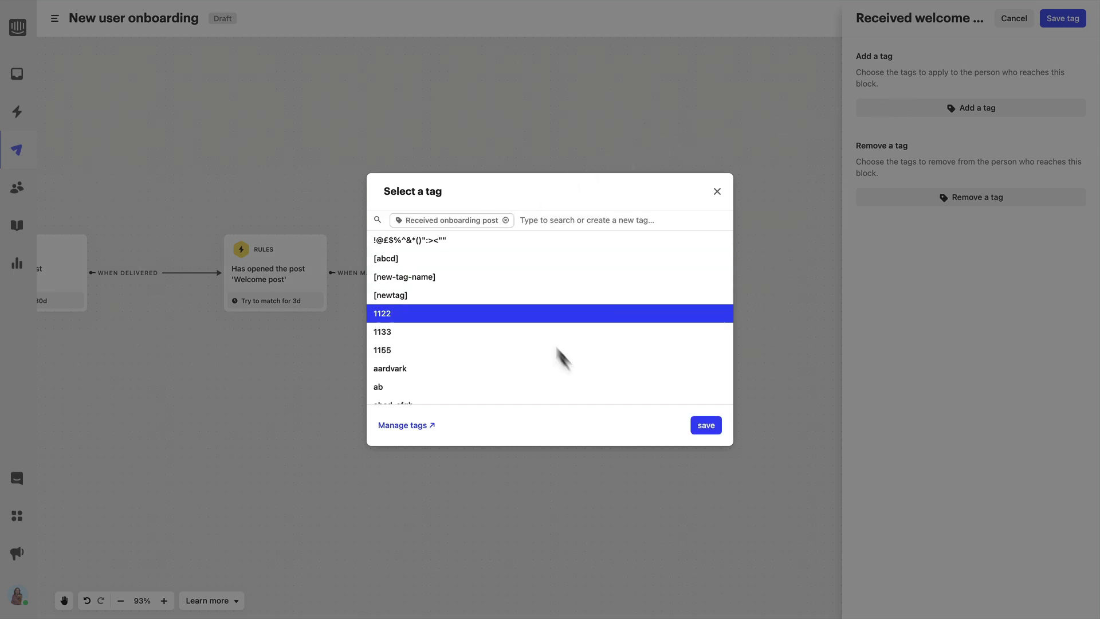
{"action": "left_click", "coordinate": [705, 426]}
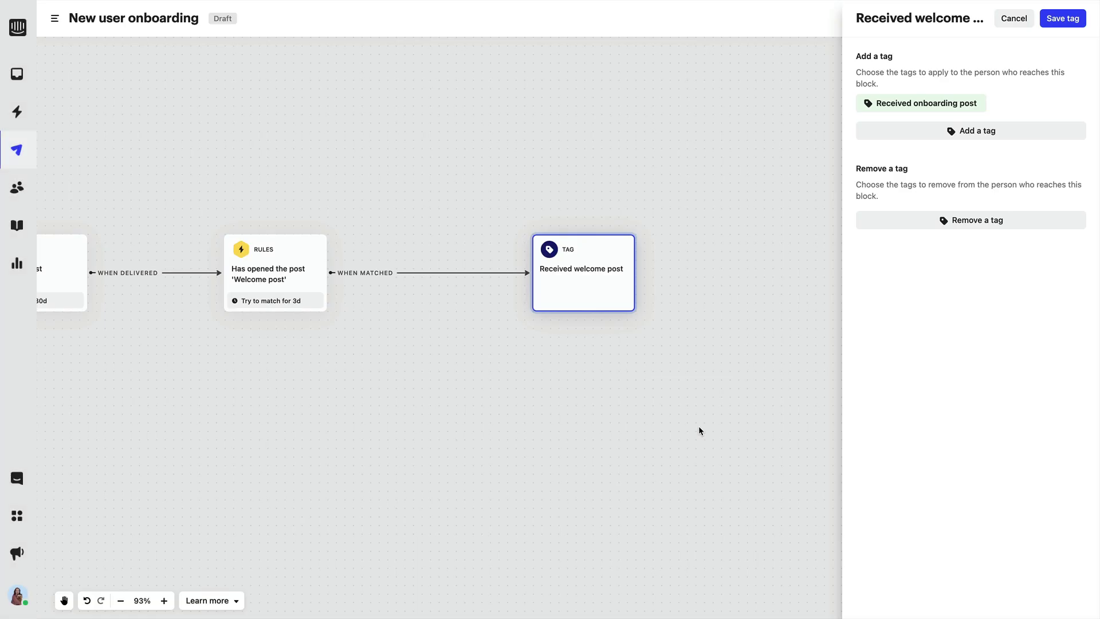
{"action": "left_click", "coordinate": [1048, 30]}
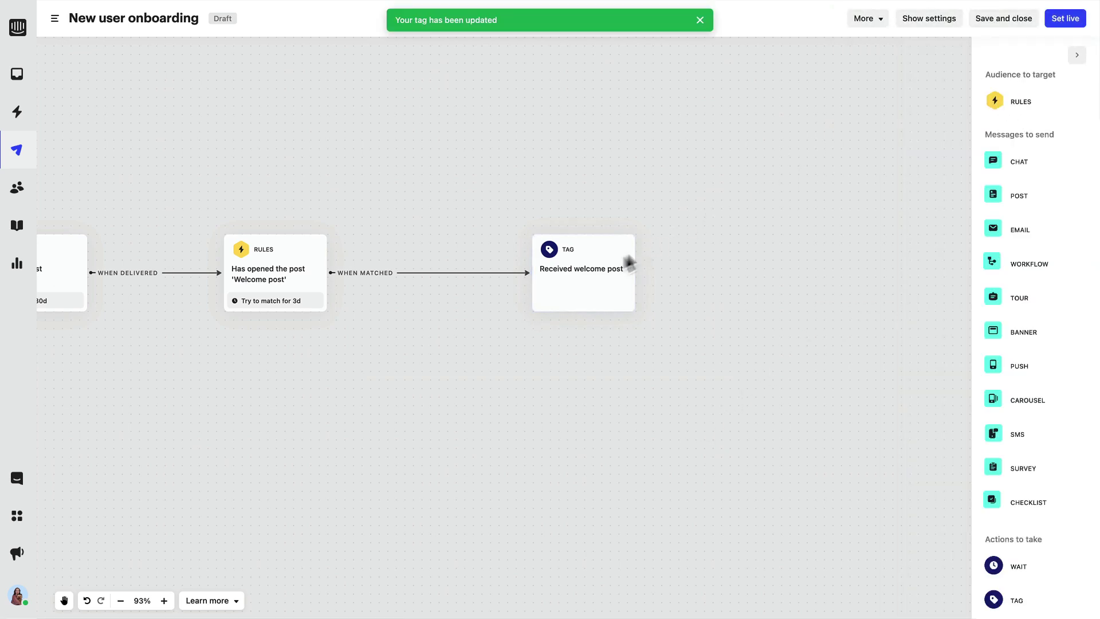
{"action": "left_click_drag", "start_coordinate": [577, 294], "coordinate": [476, 284]}
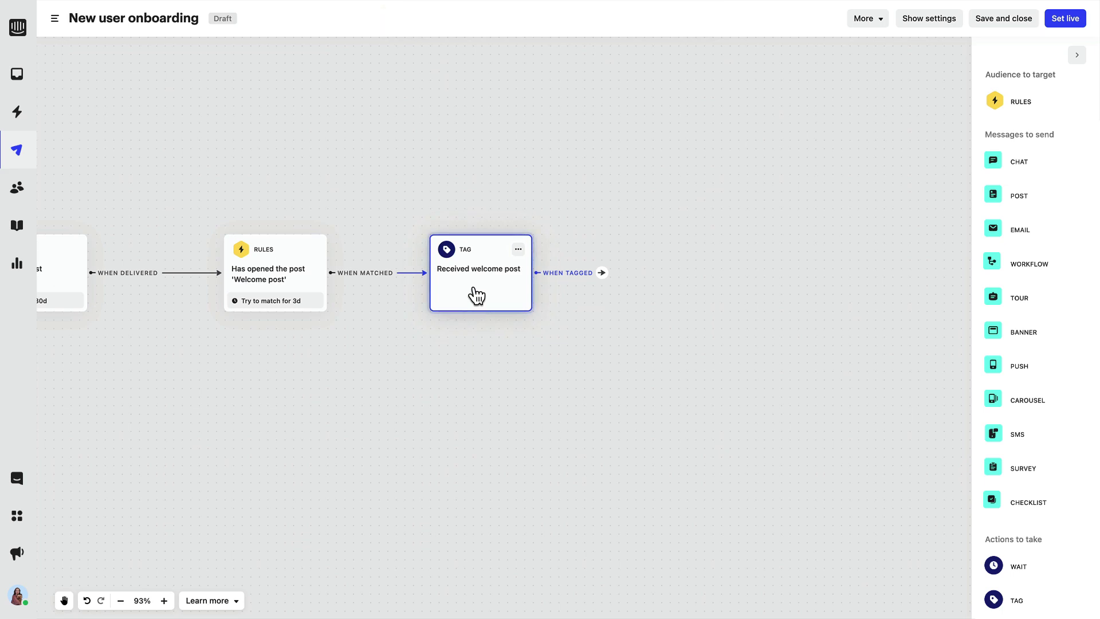
Add an Email block to the welcome post's "If not online after 30d" path and place it below the opened-post rules block.
{"action": "scroll", "coordinate": [299, 323], "scroll_direction": "left", "scroll_amount": 3}
{"action": "scroll", "coordinate": [300, 323], "scroll_direction": "down", "scroll_amount": 1}
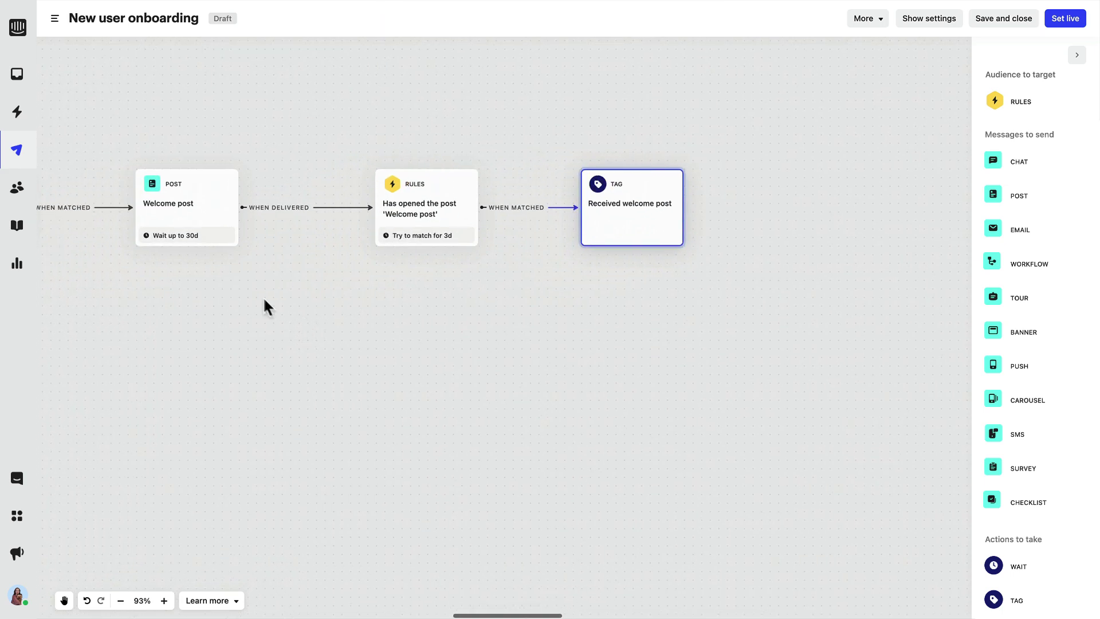
{"action": "left_click", "coordinate": [208, 235]}
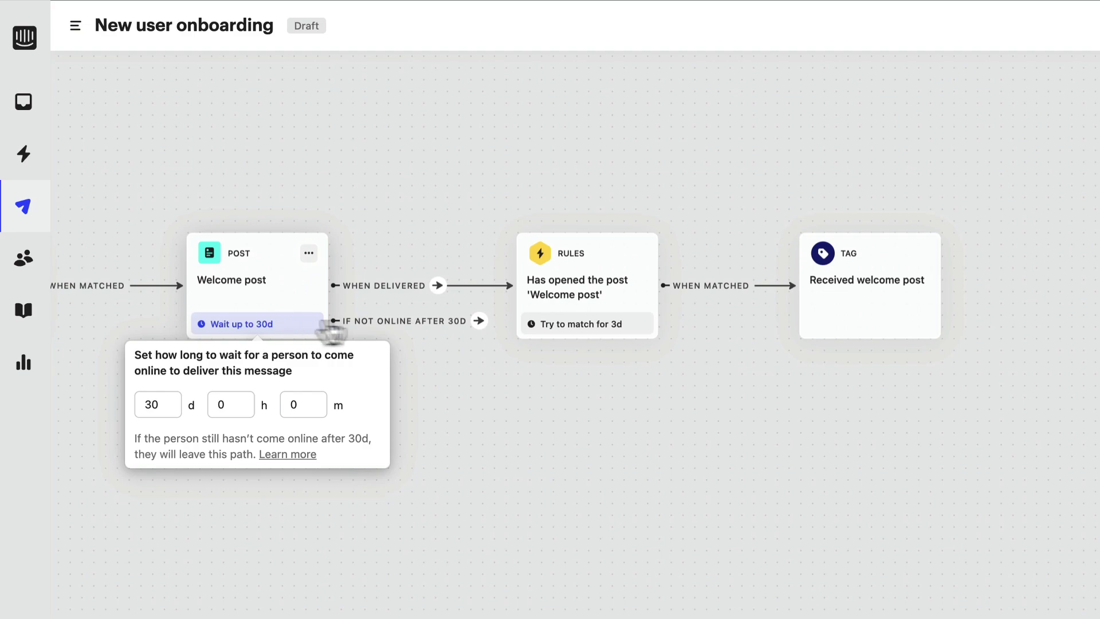
{"action": "left_click", "coordinate": [477, 318]}
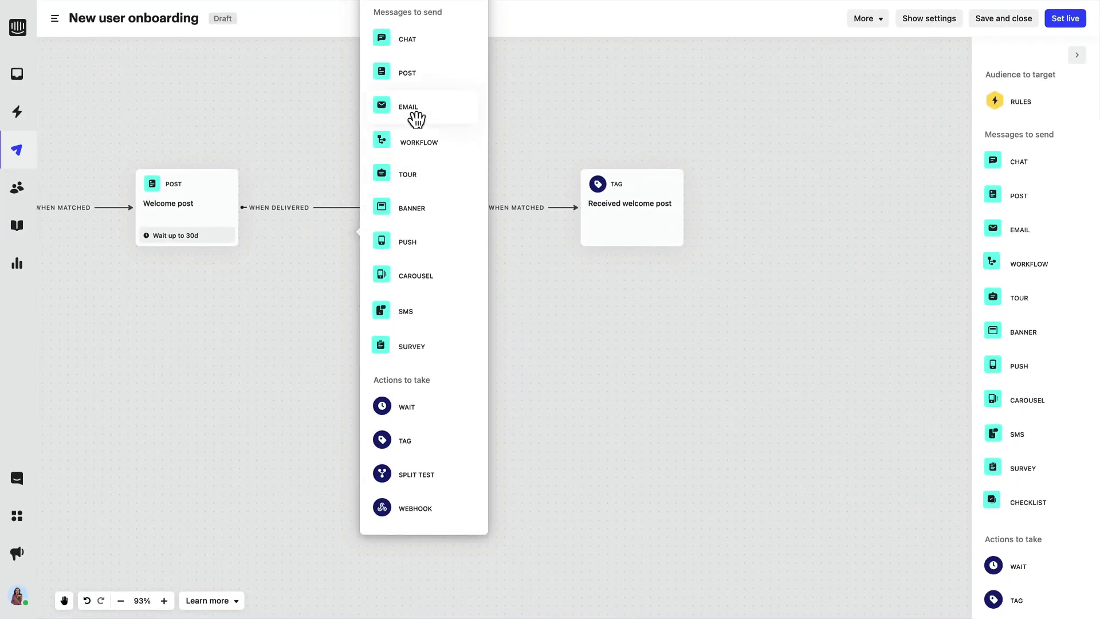
{"action": "left_click", "coordinate": [415, 114]}
{"action": "left_click_drag", "start_coordinate": [484, 225], "coordinate": [418, 321]}
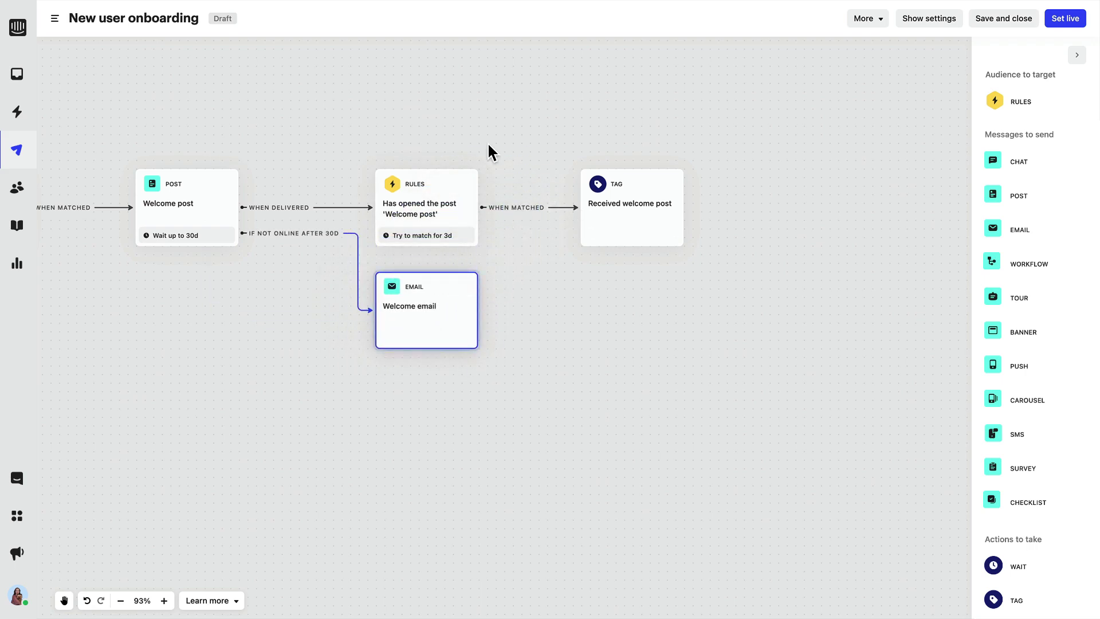
Add an Opened rule after the welcome email is sent and move the rules block closer to the email.
{"action": "mouse_move", "coordinate": [529, 308]}
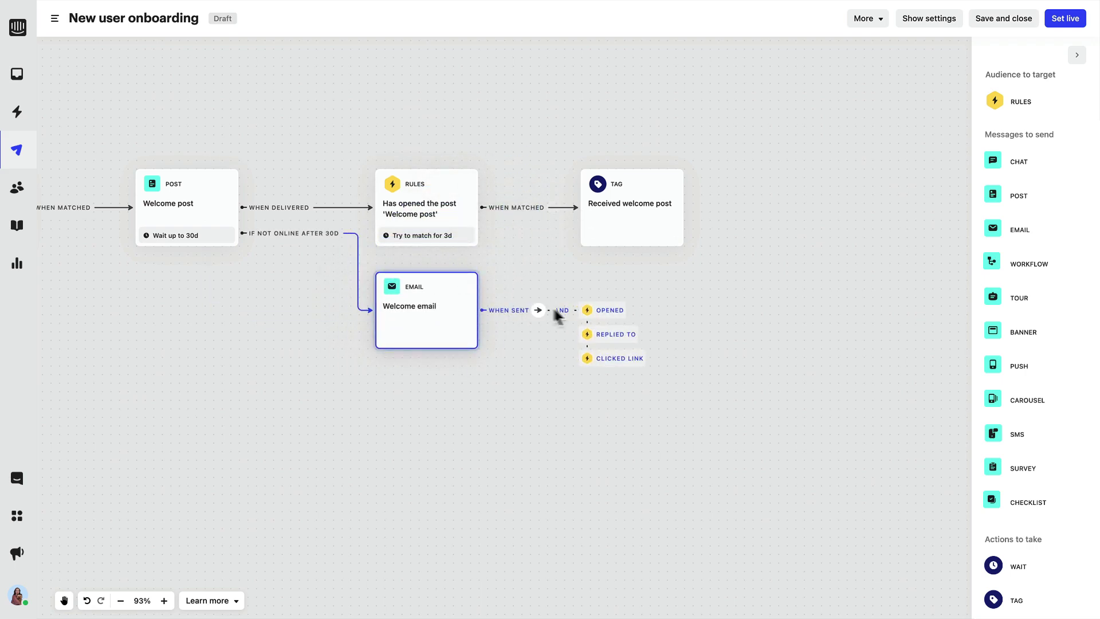
{"action": "left_click", "coordinate": [606, 310]}
{"action": "left_click_drag", "start_coordinate": [745, 325], "coordinate": [676, 325]}
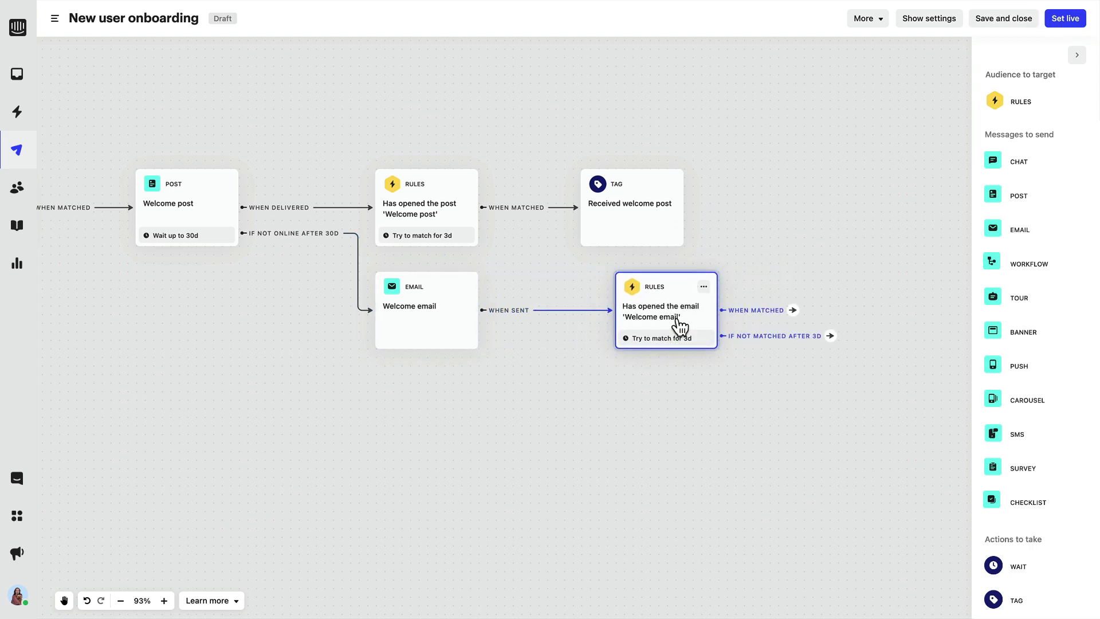
Add a Wait block to the opened-email rule's "When matched" path and connect its "When passed" path to the "Received welcome post" tag.
{"action": "left_click", "coordinate": [792, 311]}
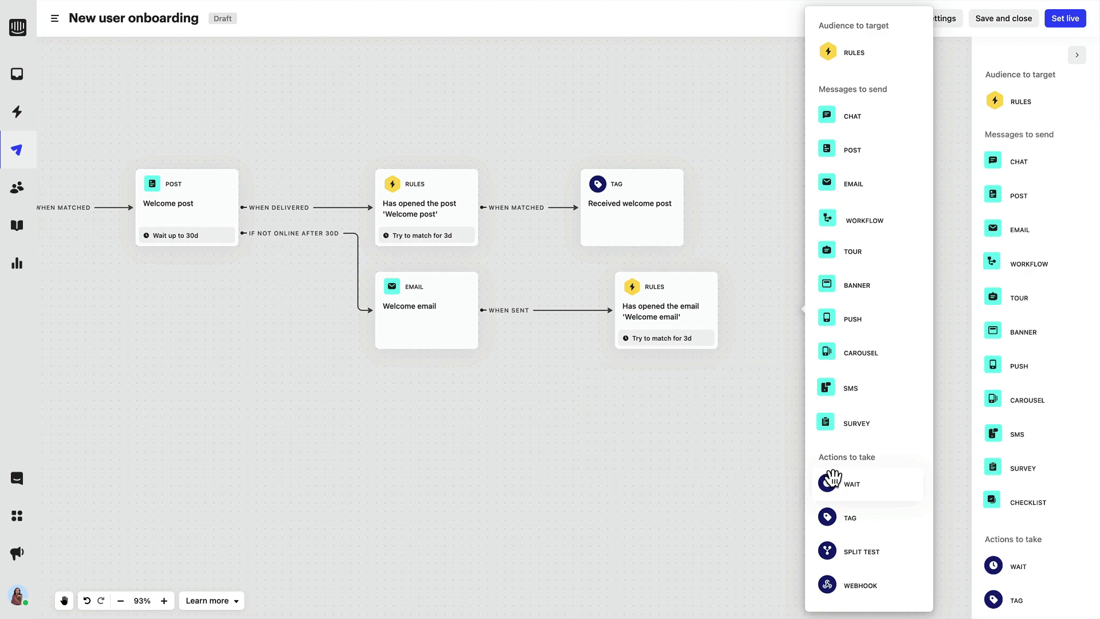
{"action": "left_click", "coordinate": [832, 482]}
{"action": "left_click_drag", "start_coordinate": [945, 332], "coordinate": [848, 332]}
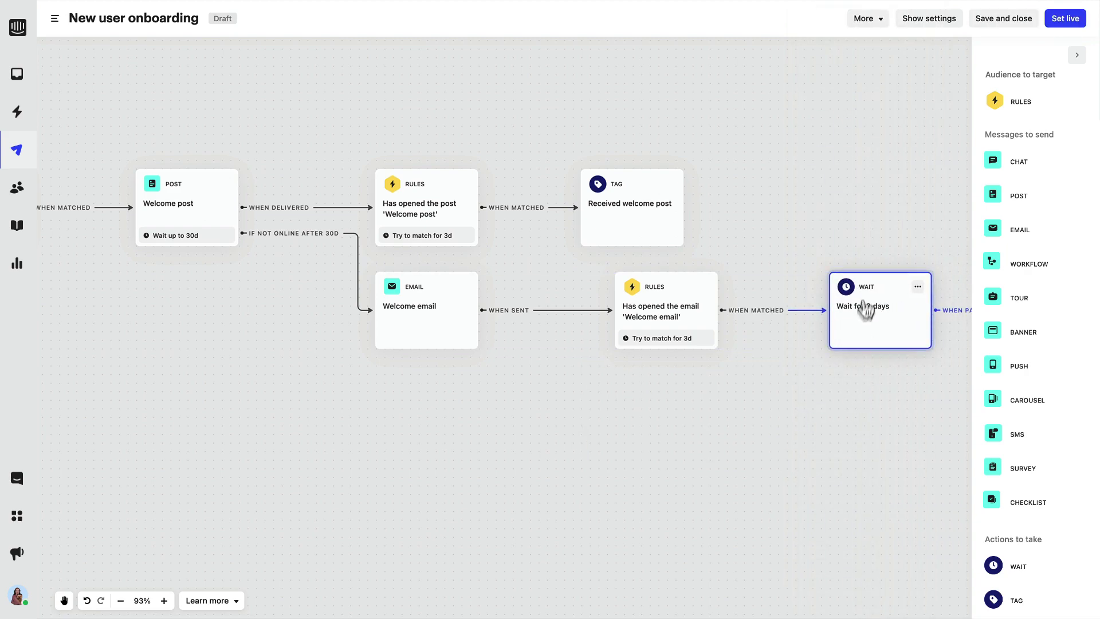
{"action": "scroll", "coordinate": [909, 314], "scroll_direction": "right", "scroll_amount": 5}
{"action": "left_click_drag", "start_coordinate": [727, 285], "coordinate": [421, 188]}
Add a Split Test block to the "When tagged" path of the "Received welcome post" tag.
{"action": "mouse_move", "coordinate": [429, 167]}
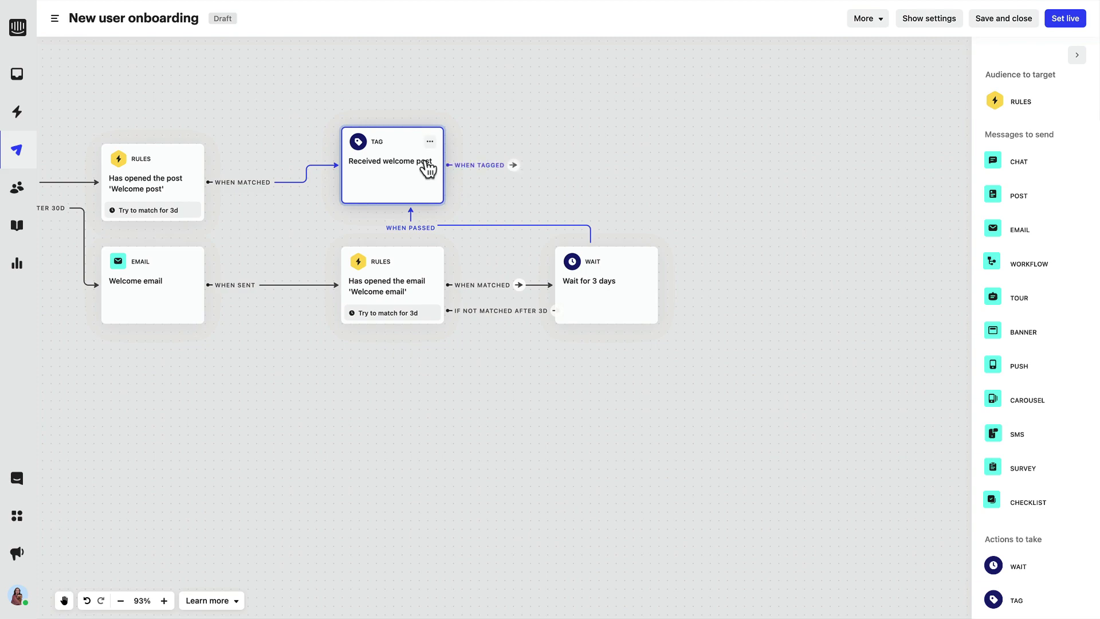
{"action": "left_click", "coordinate": [516, 165]}
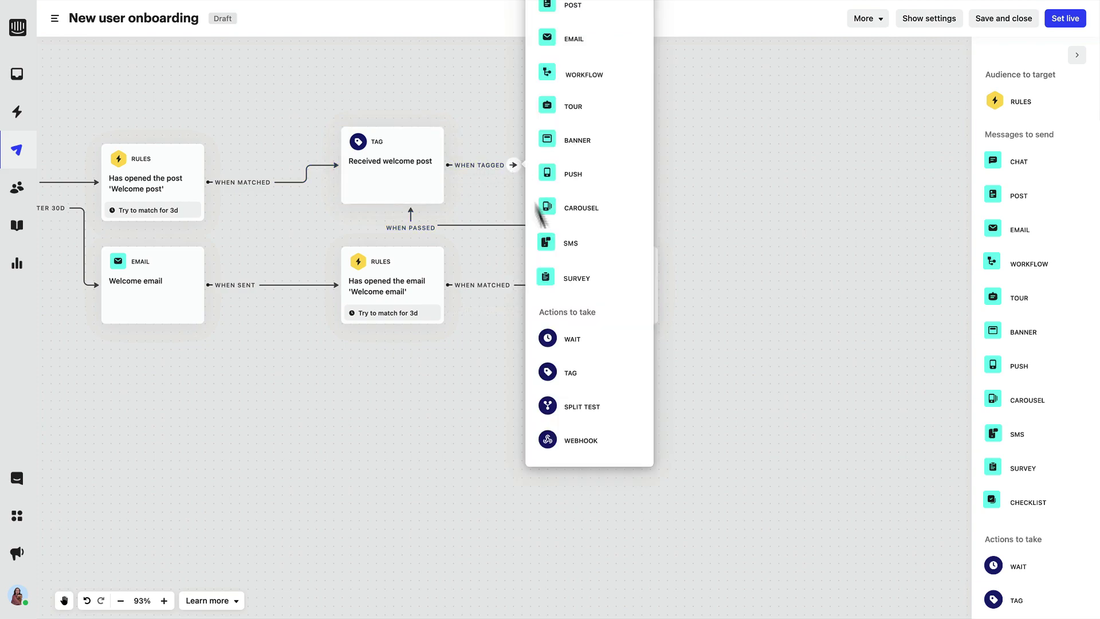
{"action": "left_click", "coordinate": [582, 406]}
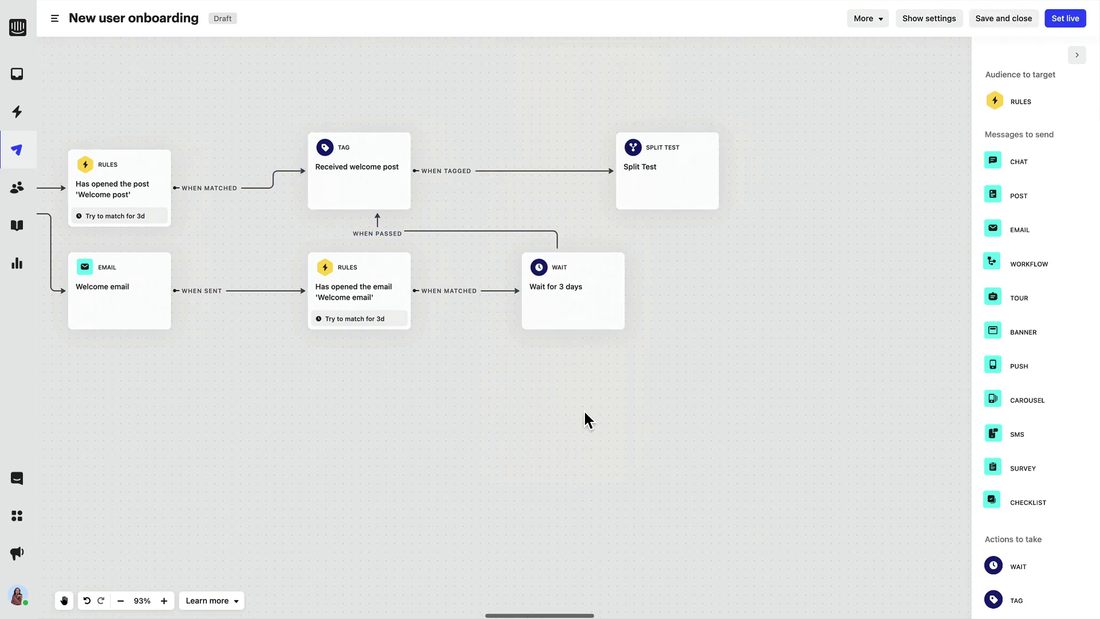
Add a Tour to the split test's Test A path and a Banner to its Test B path, placing the banner below the tour.
{"action": "left_click", "coordinate": [565, 191]}
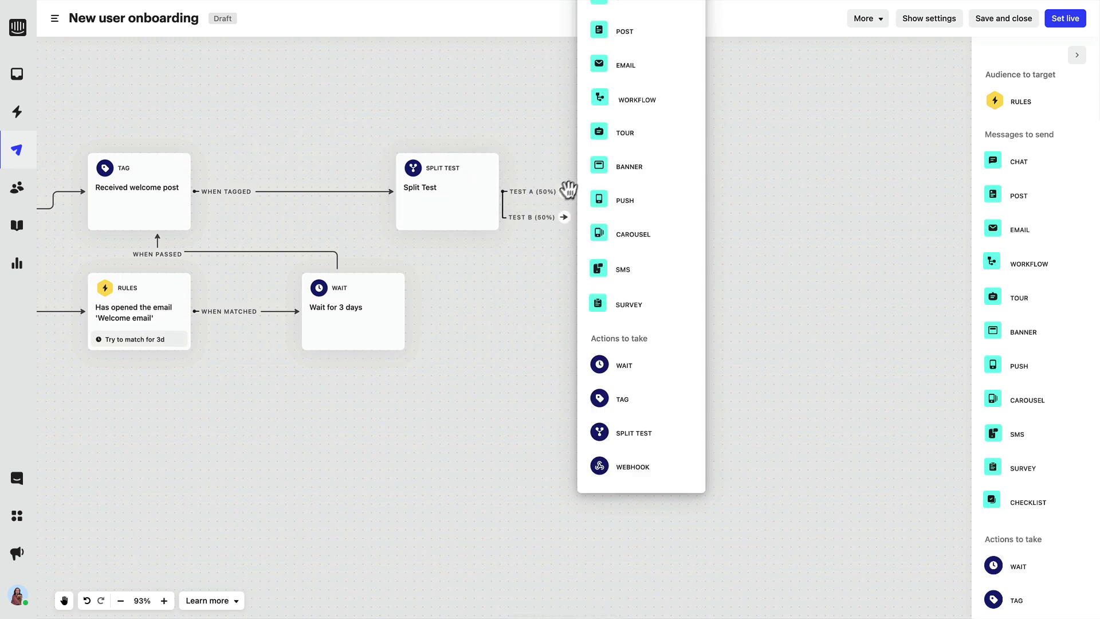
{"action": "left_click", "coordinate": [631, 132]}
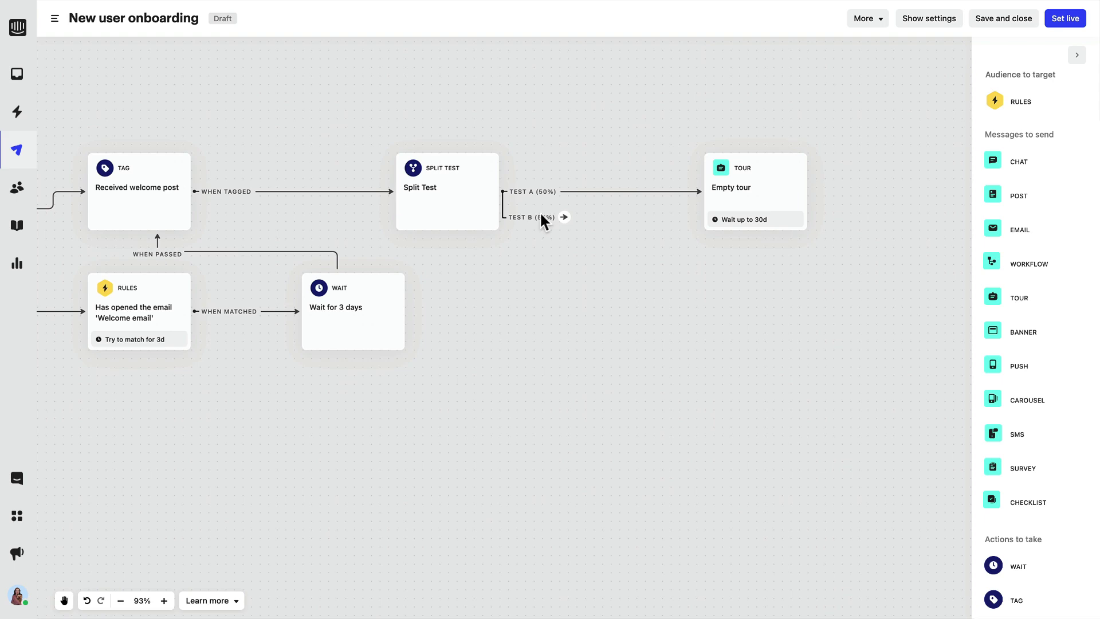
{"action": "left_click", "coordinate": [565, 218]}
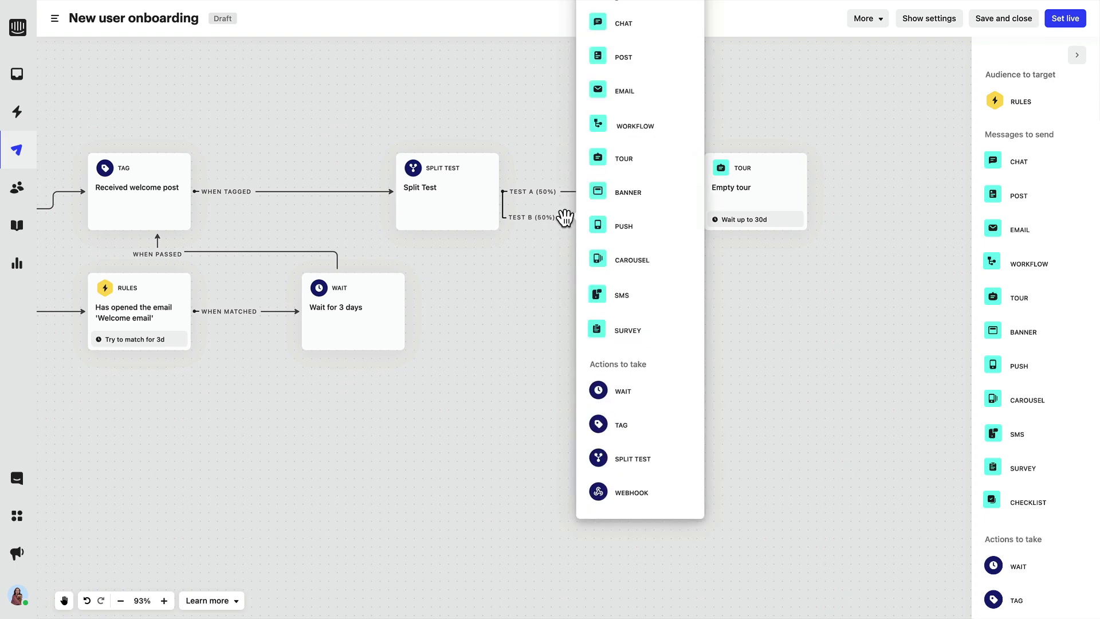
{"action": "left_click", "coordinate": [617, 192]}
{"action": "left_click_drag", "start_coordinate": [750, 218], "coordinate": [727, 290]}
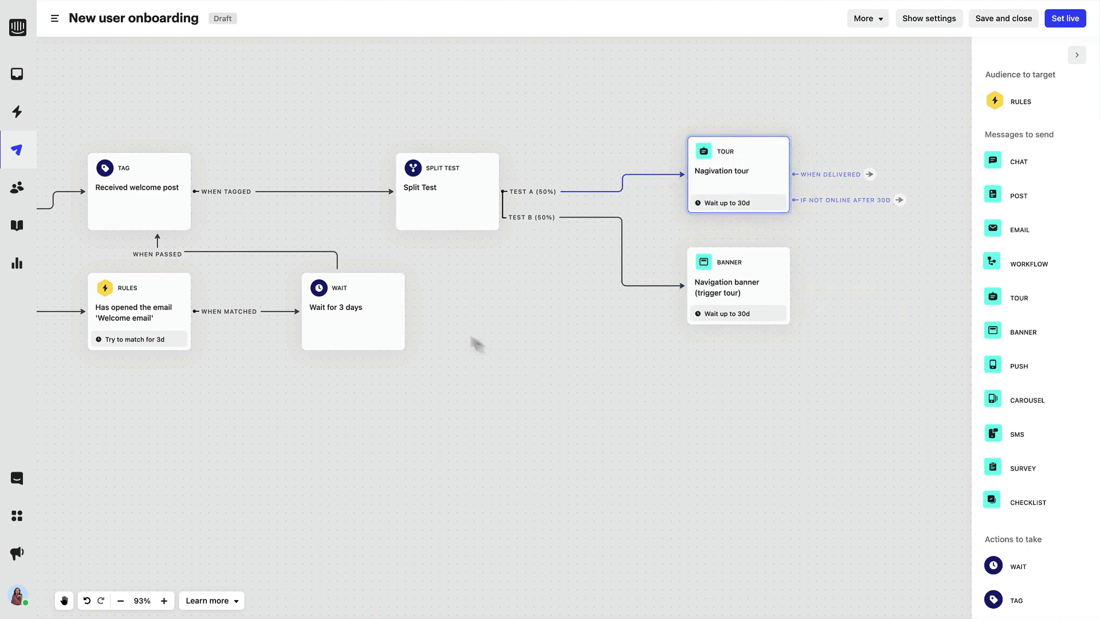
Add a Webhook block to the Wait block's "When passed" path and move it closer to the Wait block.
{"action": "left_click", "coordinate": [474, 312]}
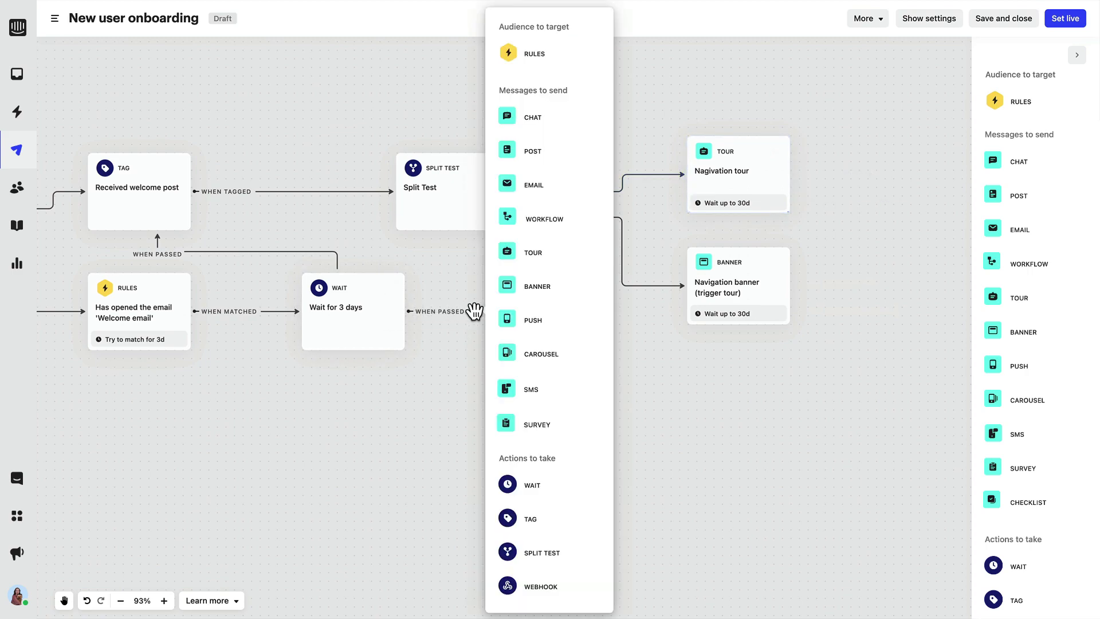
{"action": "left_click", "coordinate": [532, 586]}
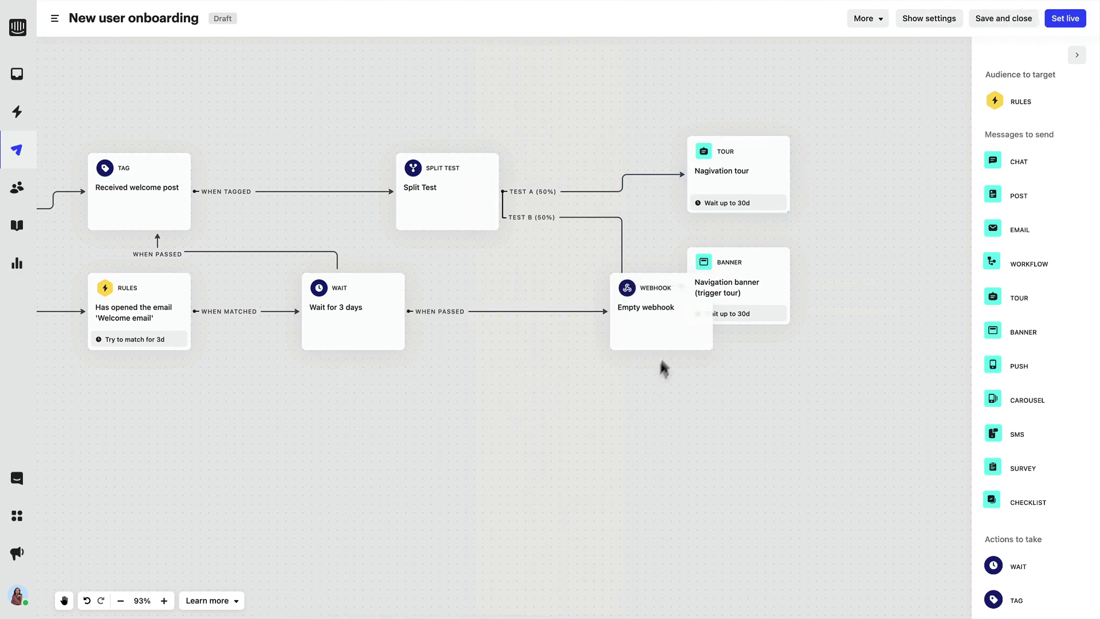
{"action": "left_click_drag", "start_coordinate": [678, 324], "coordinate": [555, 327]}
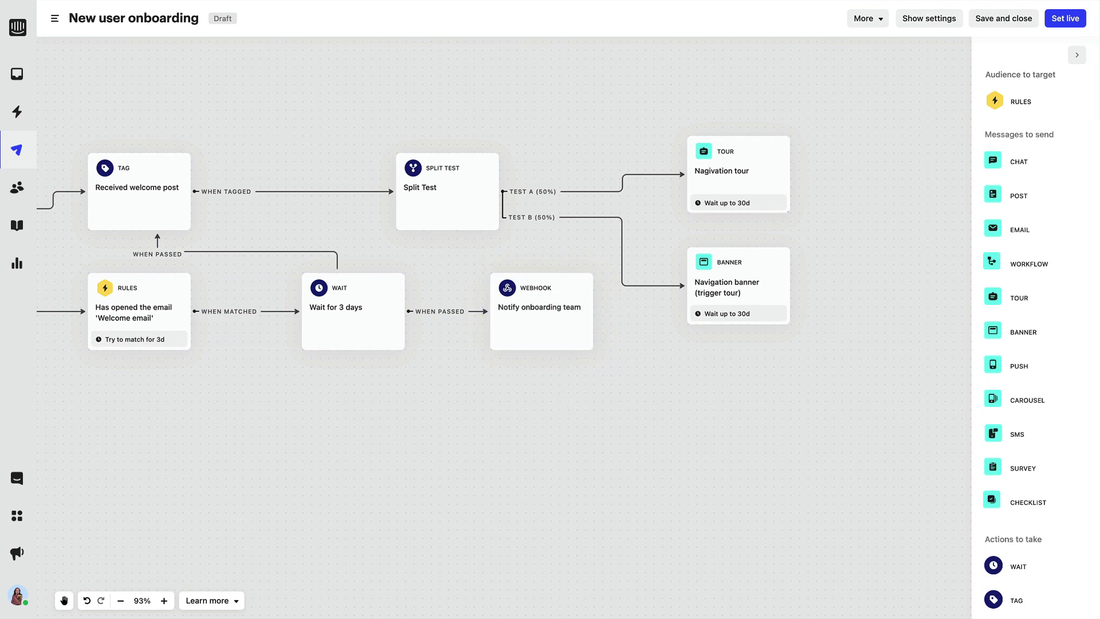
Open the series settings and save the goal, exit rules and company priority.
{"action": "left_click", "coordinate": [946, 21]}
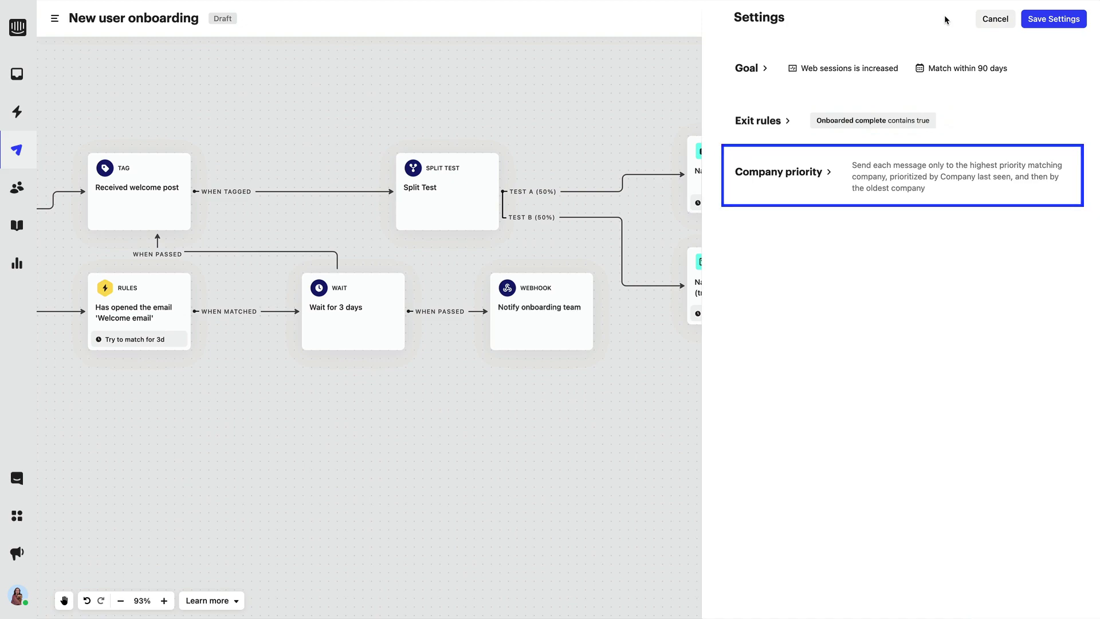
{"action": "left_click", "coordinate": [1074, 20]}
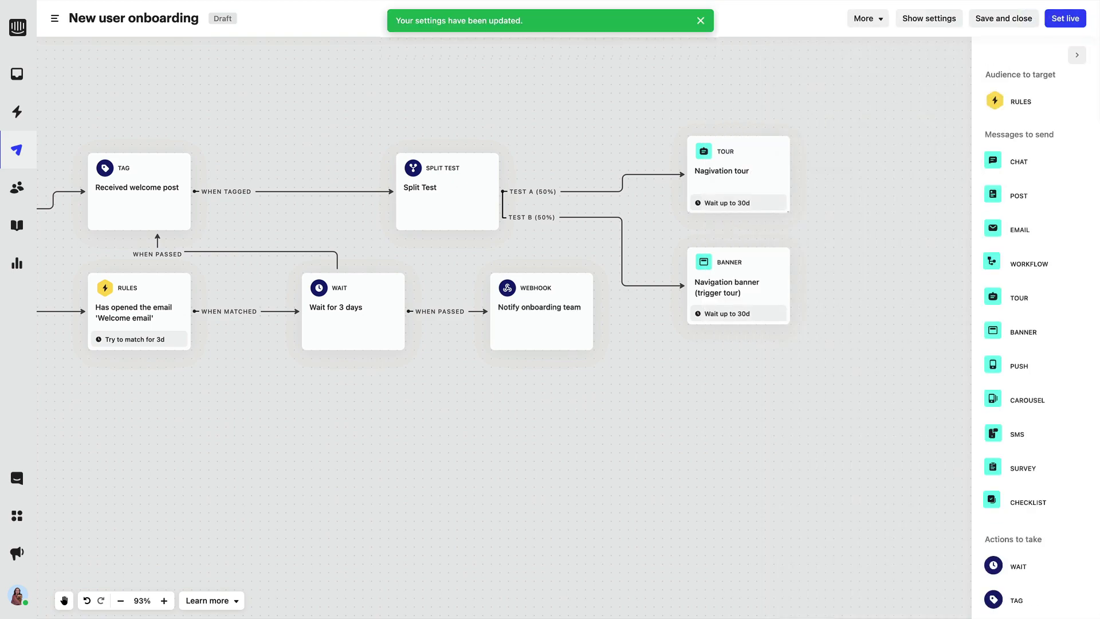